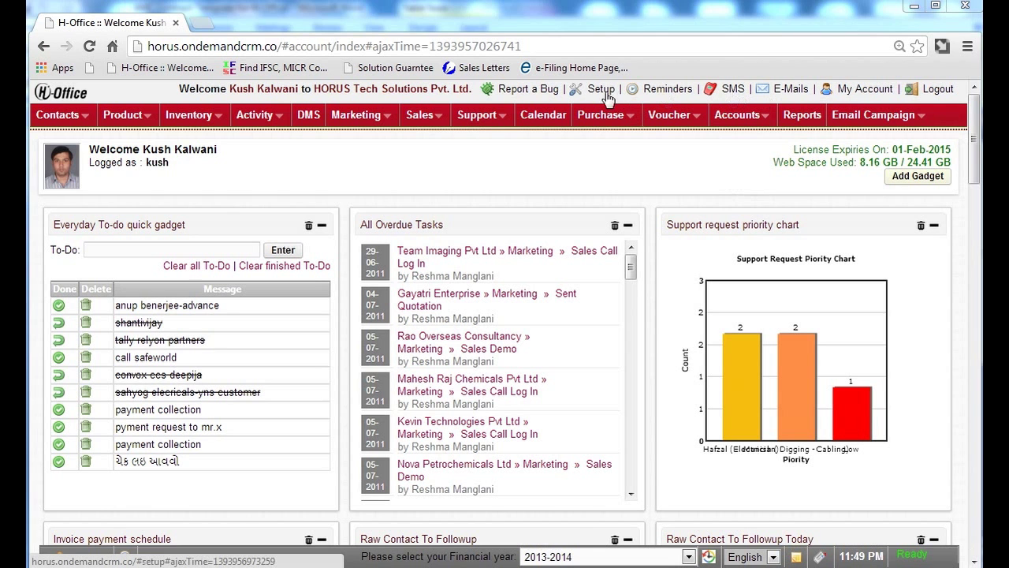
# - Go to Setup > Contract > Contract Templates and start adding a new template
pyautogui.click(604, 91)
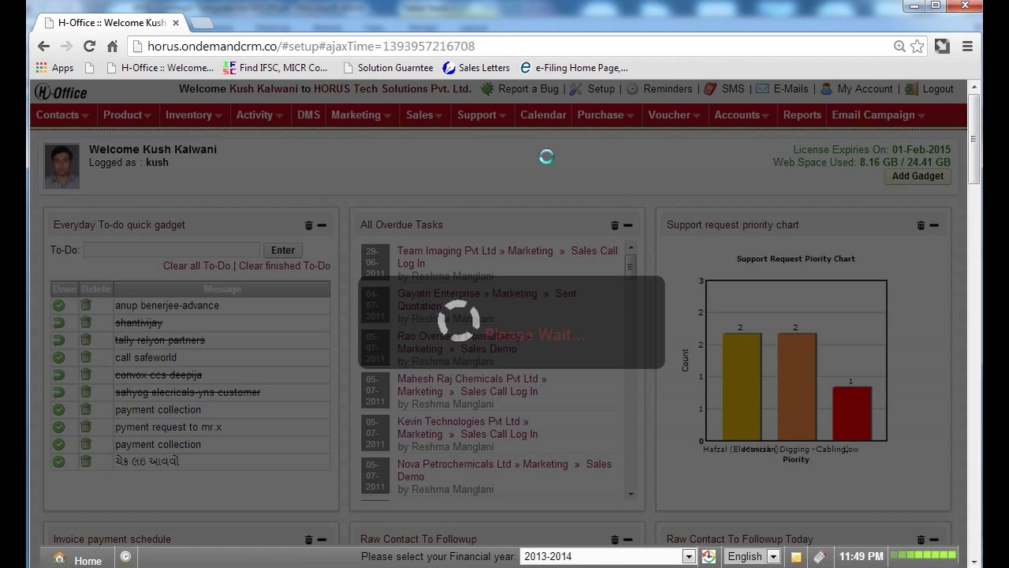
pyautogui.scroll(-2, 434, 386)
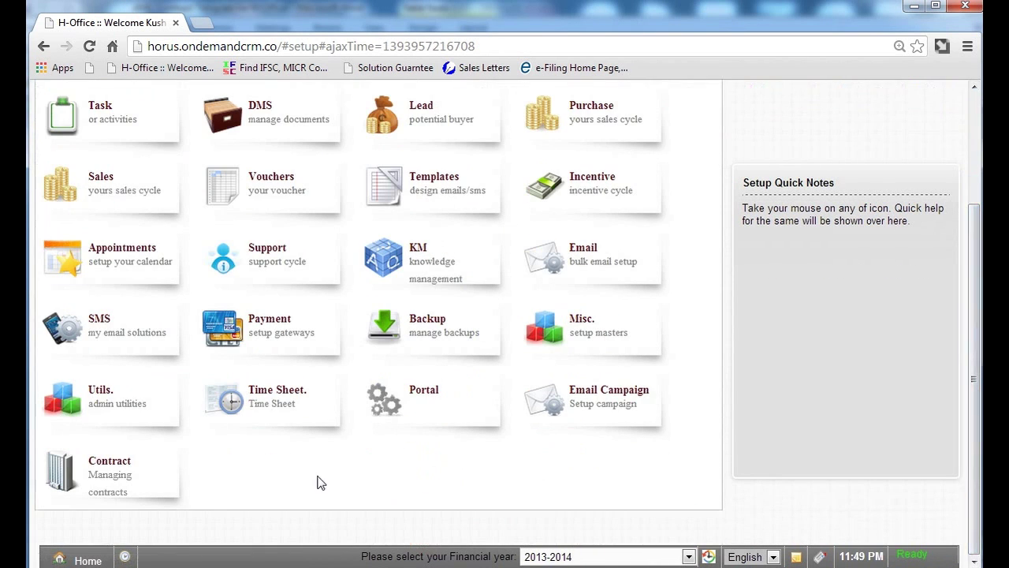
pyautogui.click(158, 483)
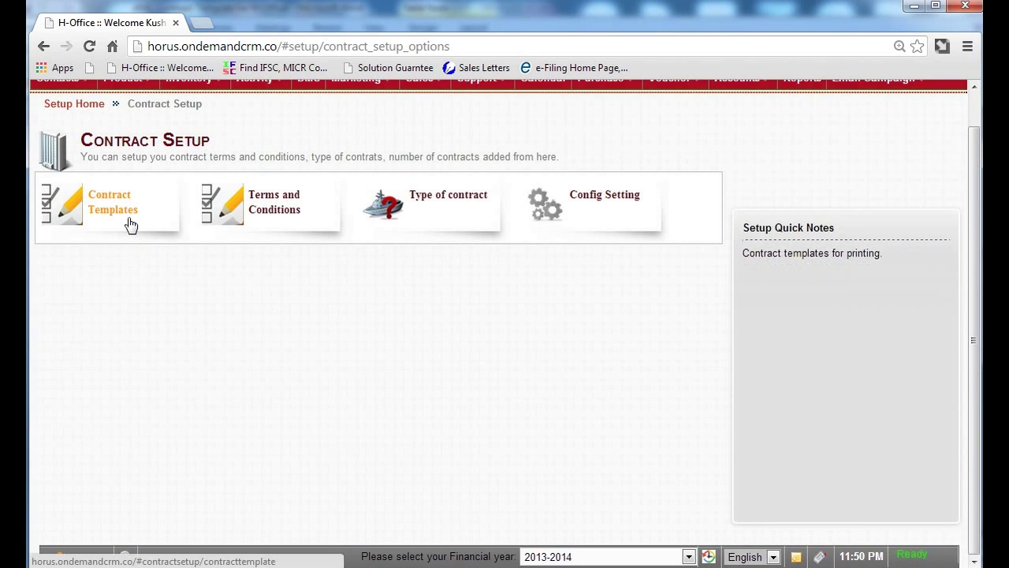
pyautogui.click(131, 224)
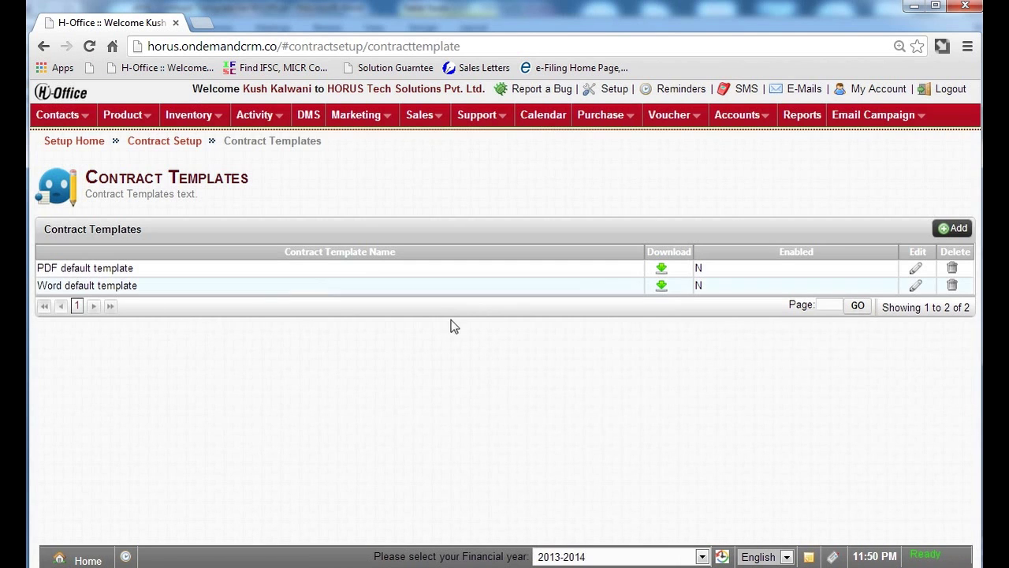
pyautogui.click(956, 230)
pyautogui.write('My AMC Format')
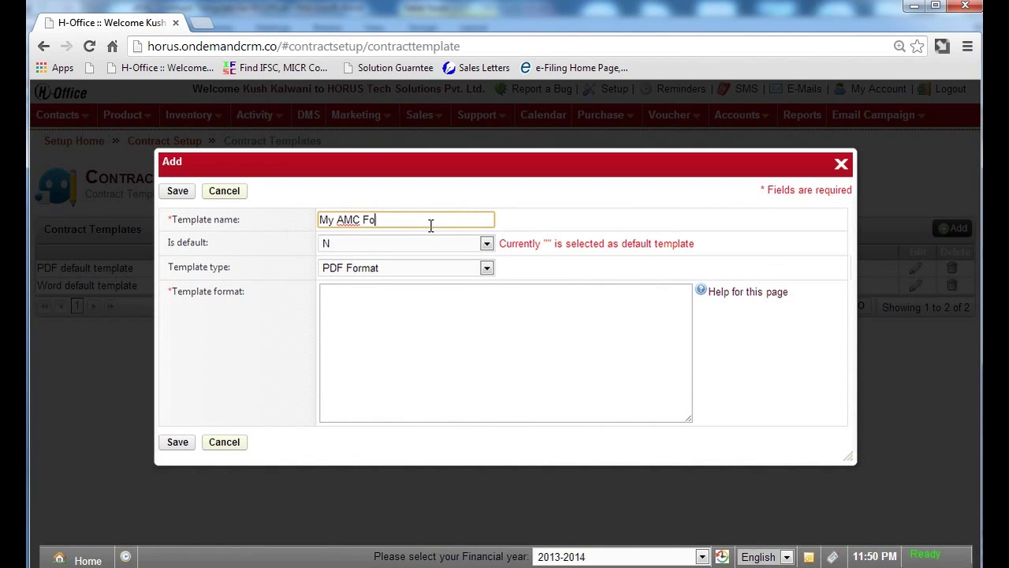
# - Make My AMC Format the default Word Format template and attach the AMC Contract Template for H-Office file
pyautogui.click(418, 243)
pyautogui.click(412, 268)
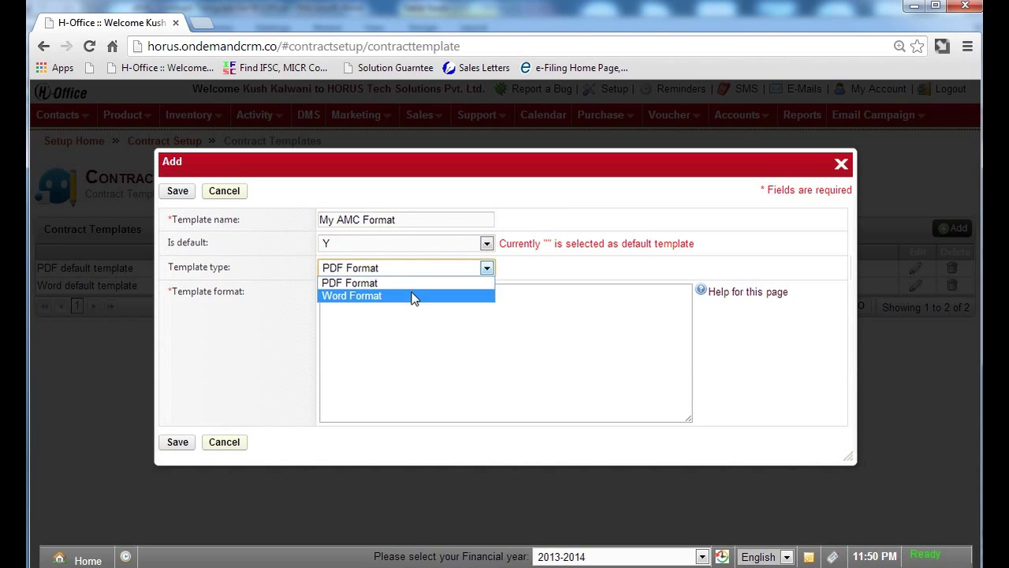
pyautogui.click(412, 293)
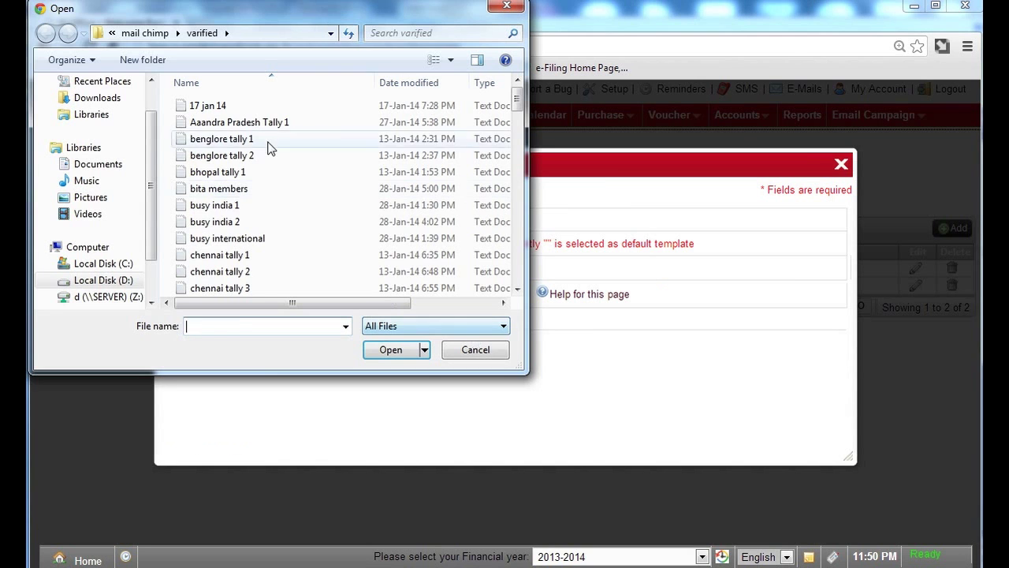
pyautogui.click(236, 139)
pyautogui.click(102, 280)
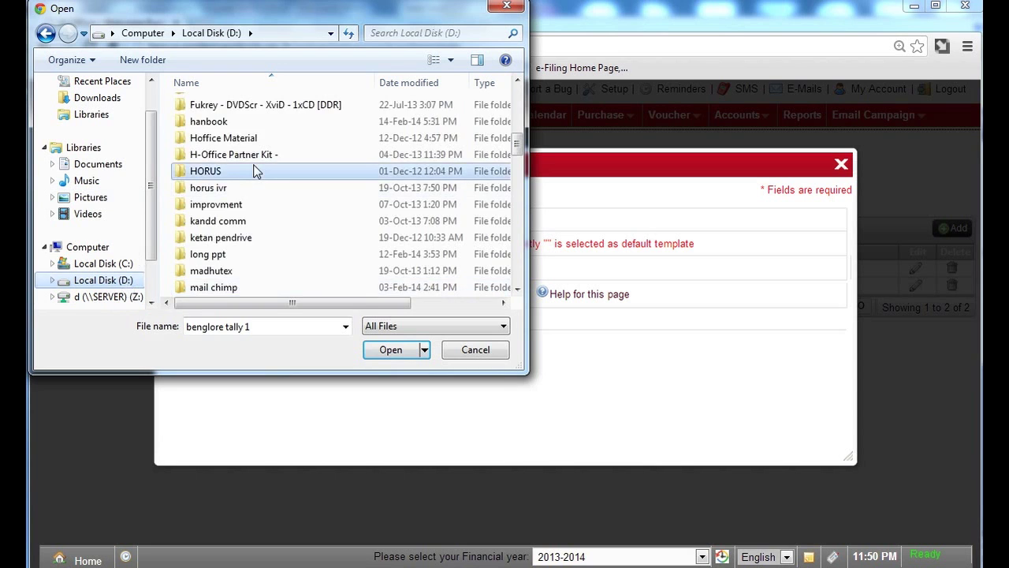
pyautogui.scroll(-5, 254, 169)
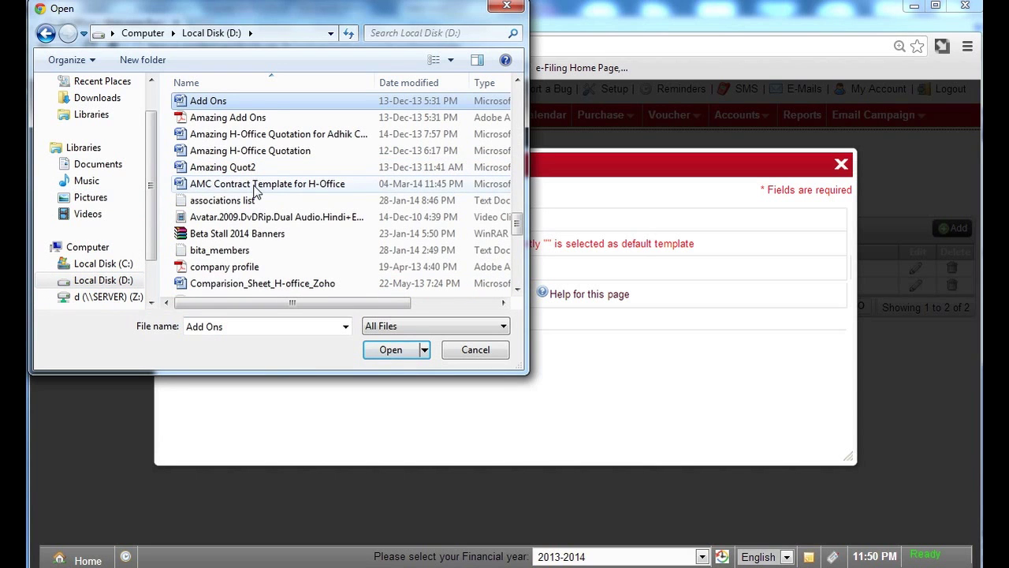
pyautogui.click(255, 185)
pyautogui.click(387, 350)
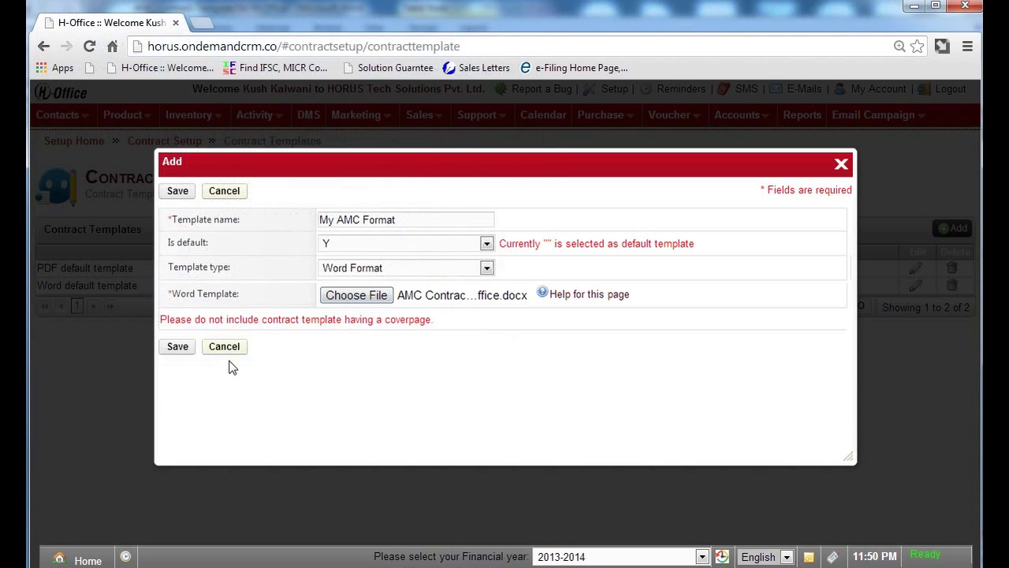
# - Save the template and view the attached AMC contract document in Word
pyautogui.click(178, 347)
pyautogui.click(481, 512)
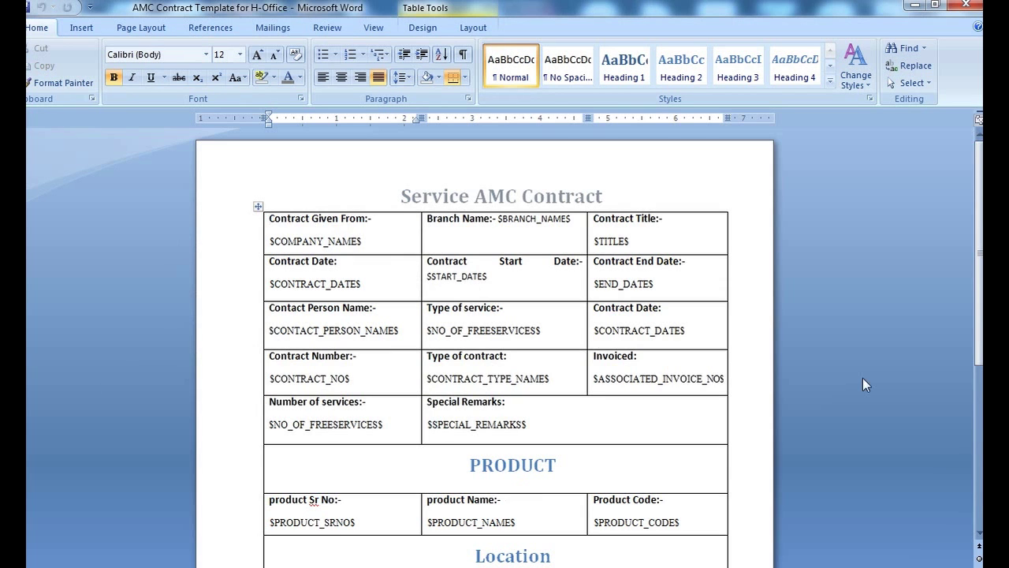
pyautogui.moveTo(978, 298); pyautogui.dragTo(973, 432)
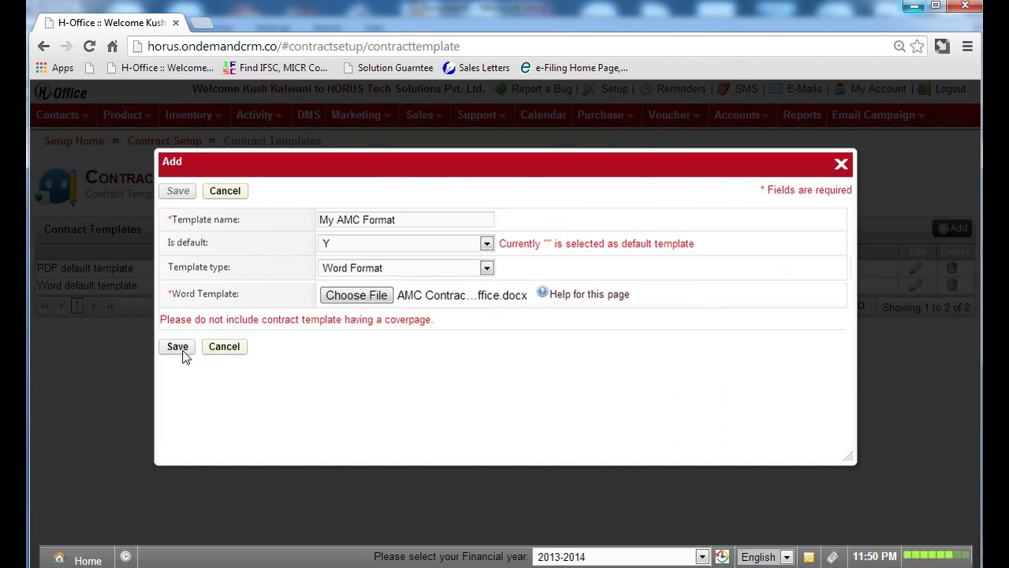
# - Return to Contract Setup and open the Terms and Conditions page
pyautogui.click(184, 354)
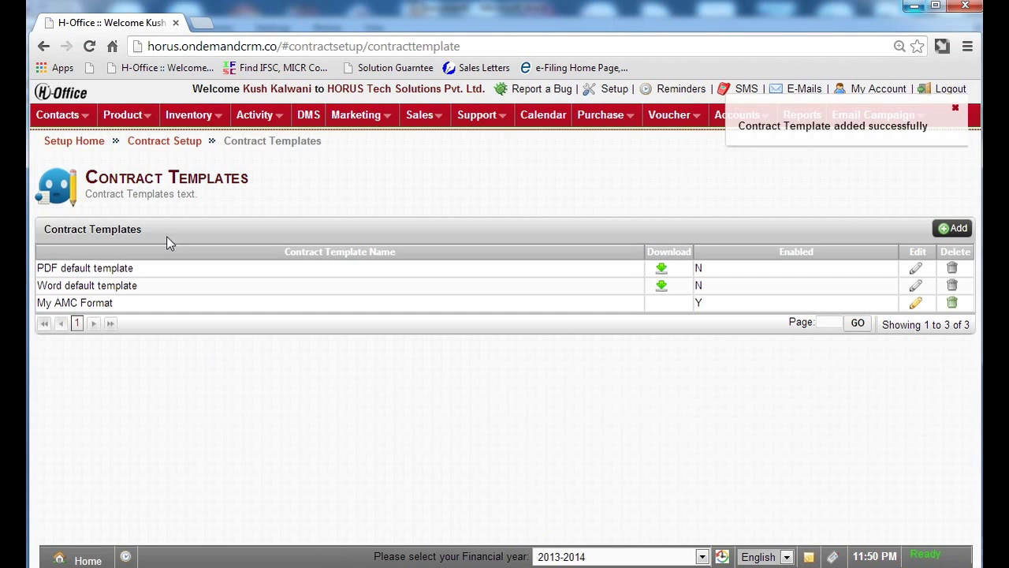
pyautogui.click(160, 142)
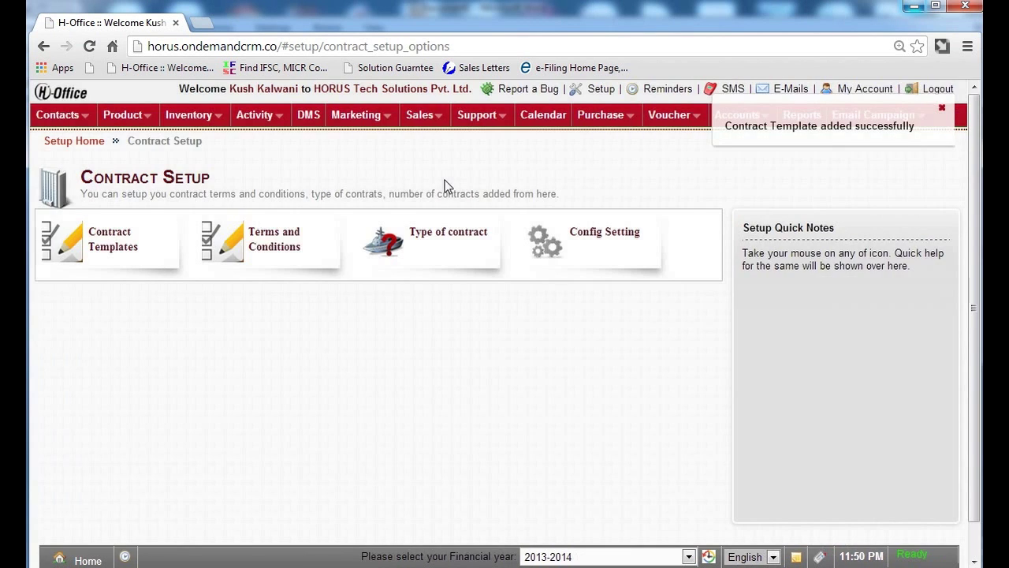
pyautogui.click(305, 248)
pyautogui.write('Standard AMC Terms')
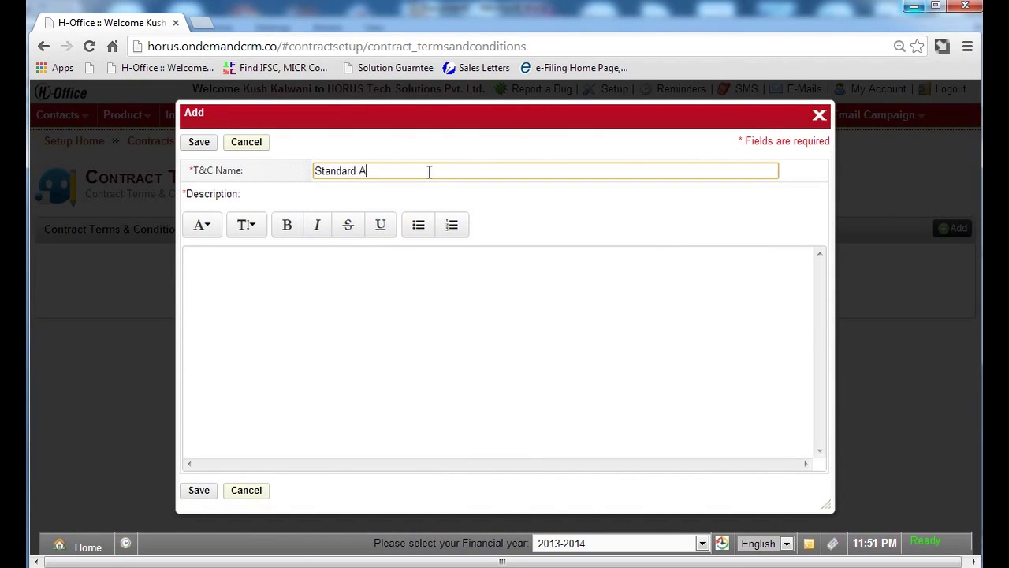
# - Paste the three numbered terms from Word into the Standard AMC Terms description and save
pyautogui.click(303, 504)
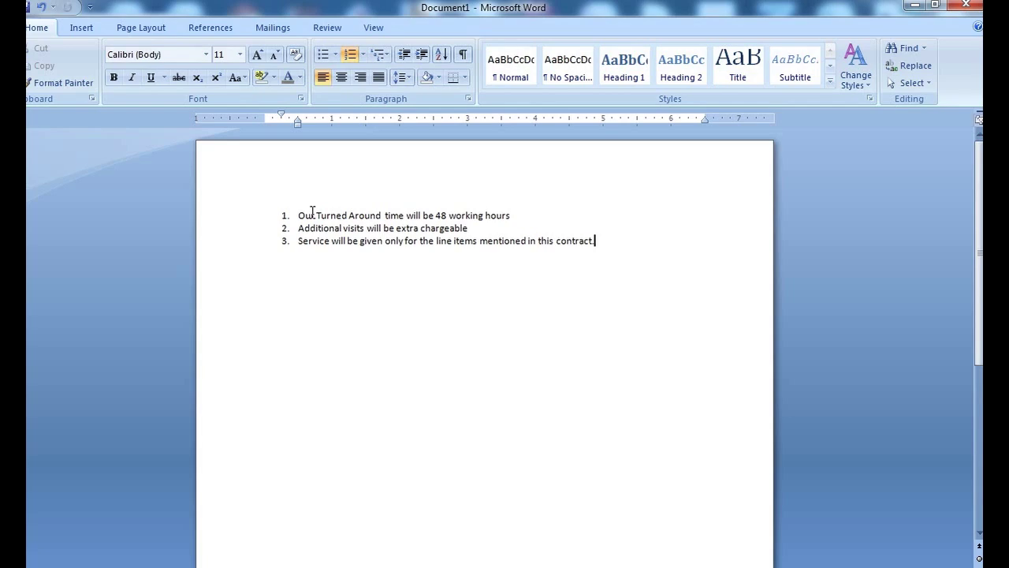
pyautogui.moveTo(283, 214)
pyautogui.mouseDown()
pyautogui.moveTo(624, 248)
pyautogui.moveTo(641, 231)
pyautogui.mouseUp()
pyautogui.hotkey('ctrl', 'c')
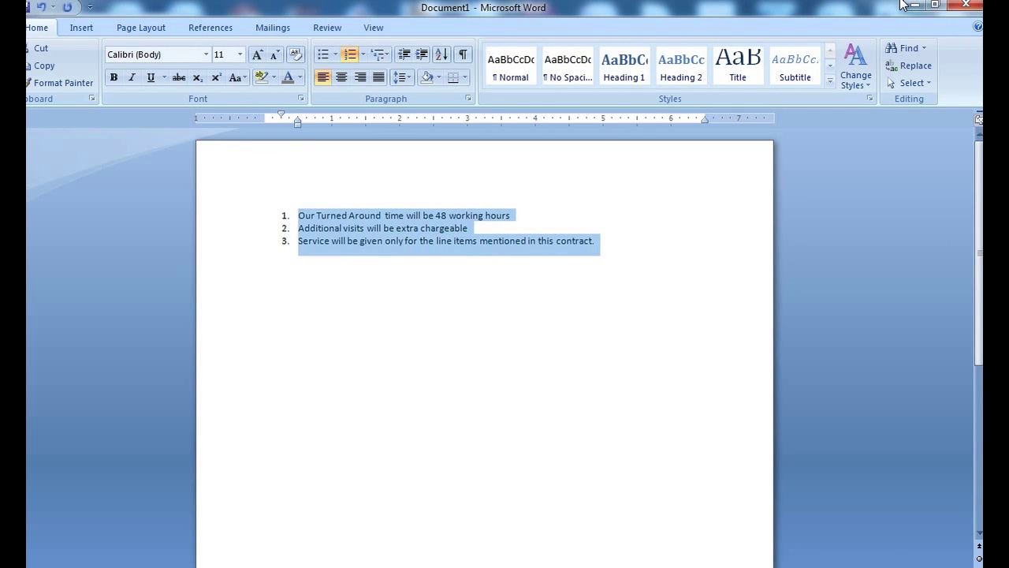
pyautogui.click(913, 5)
pyautogui.click(517, 339)
pyautogui.hotkey('ctrl', 'v')
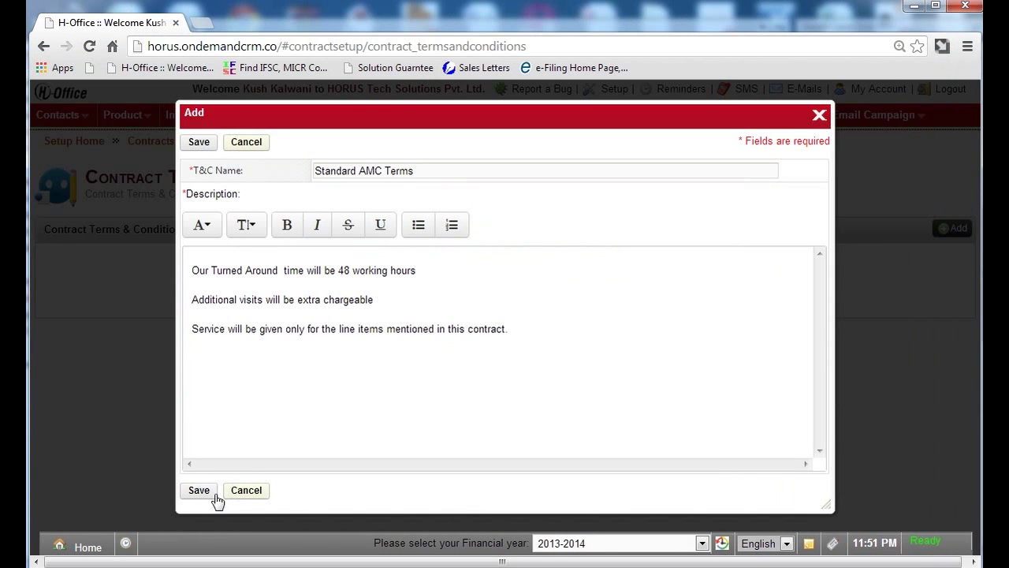
pyautogui.click(201, 490)
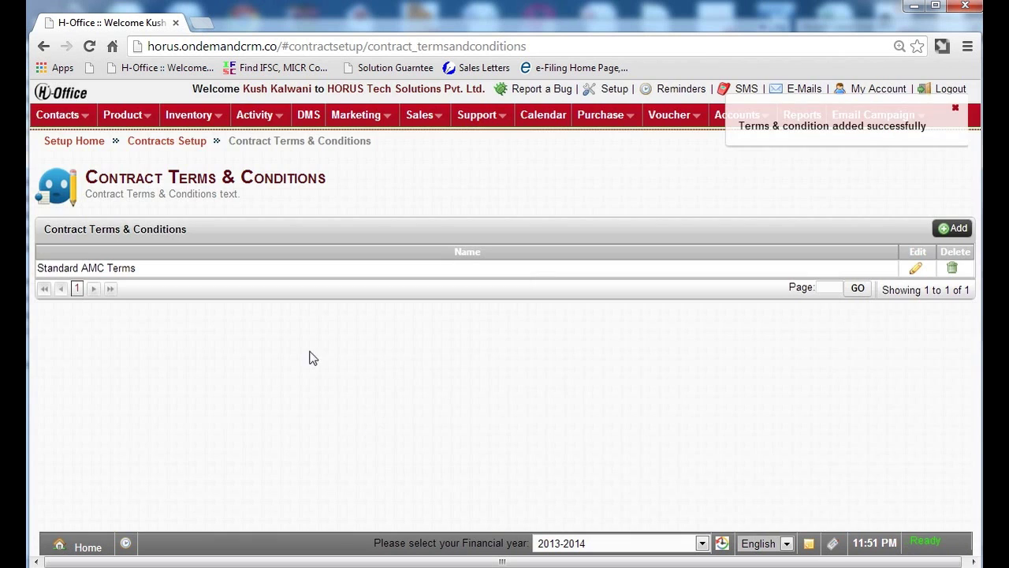
# - Add and save the Comprehensive AMC contract type, then return to Contracts Setup
pyautogui.click(185, 145)
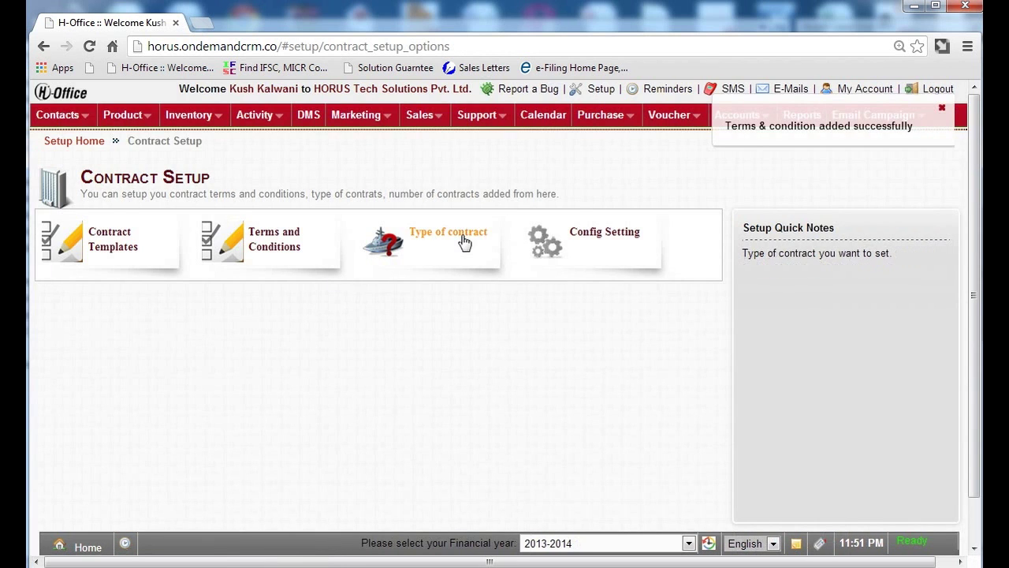
pyautogui.click(465, 242)
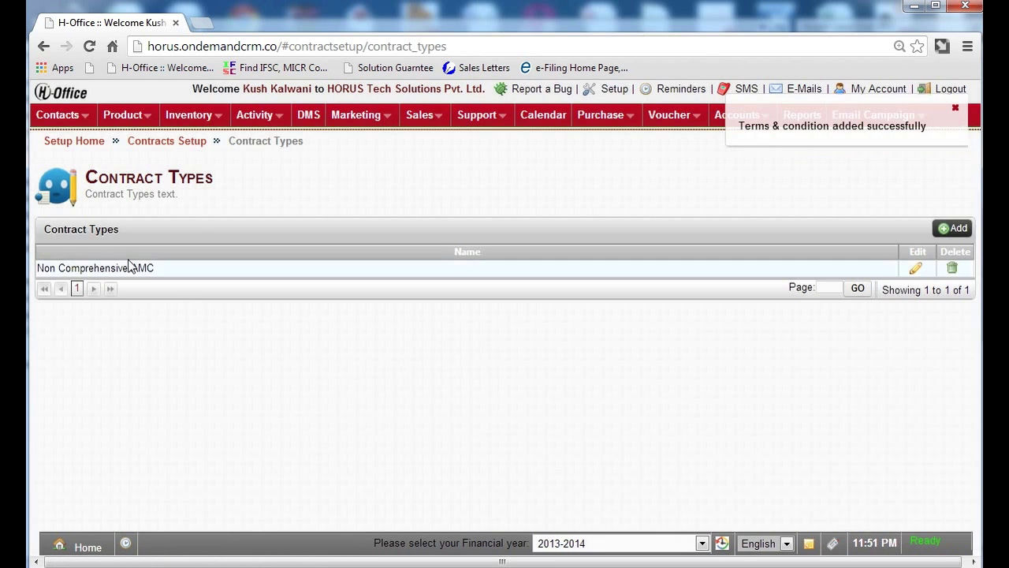
pyautogui.click(952, 229)
pyautogui.write('Comprehensive AMC')
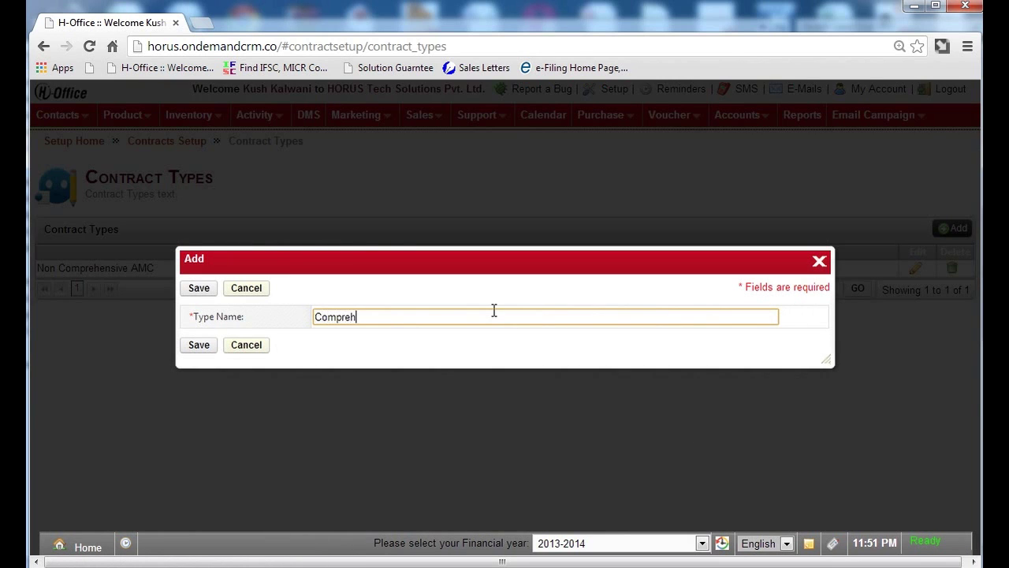
pyautogui.click(199, 344)
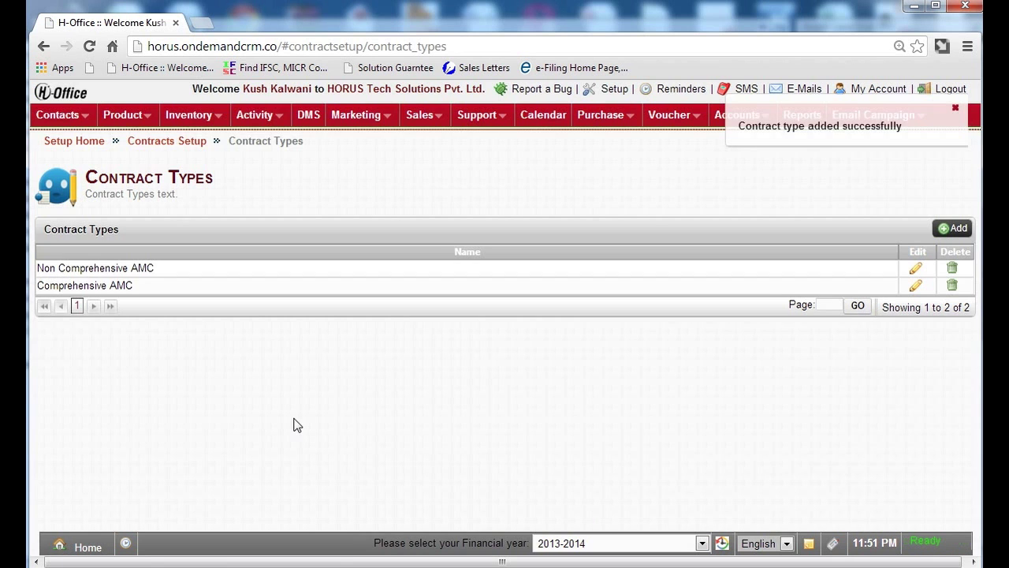
pyautogui.click(166, 142)
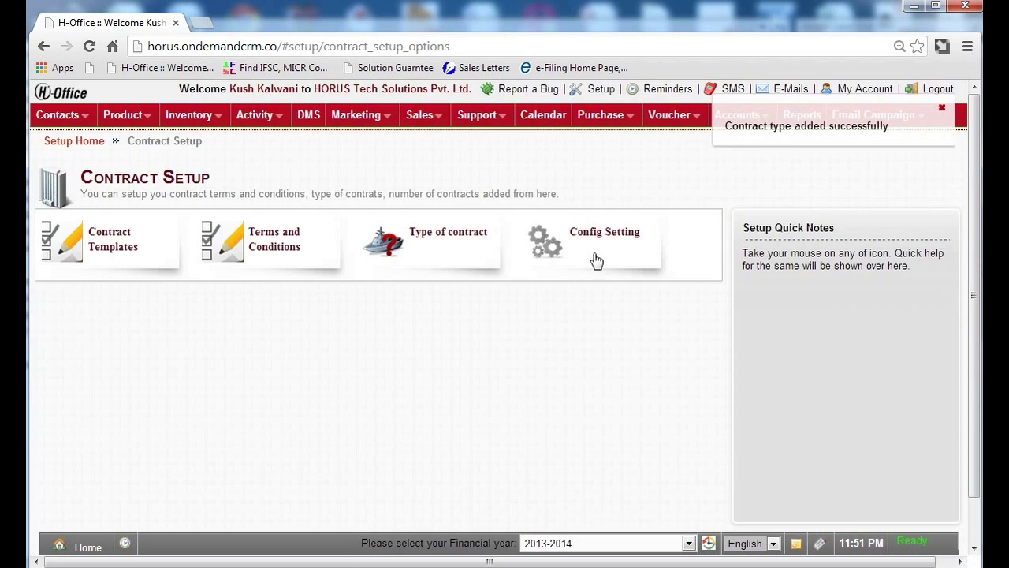
# - Set the expiry, sales person and customer notification options to YES and save the config
pyautogui.click(596, 261)
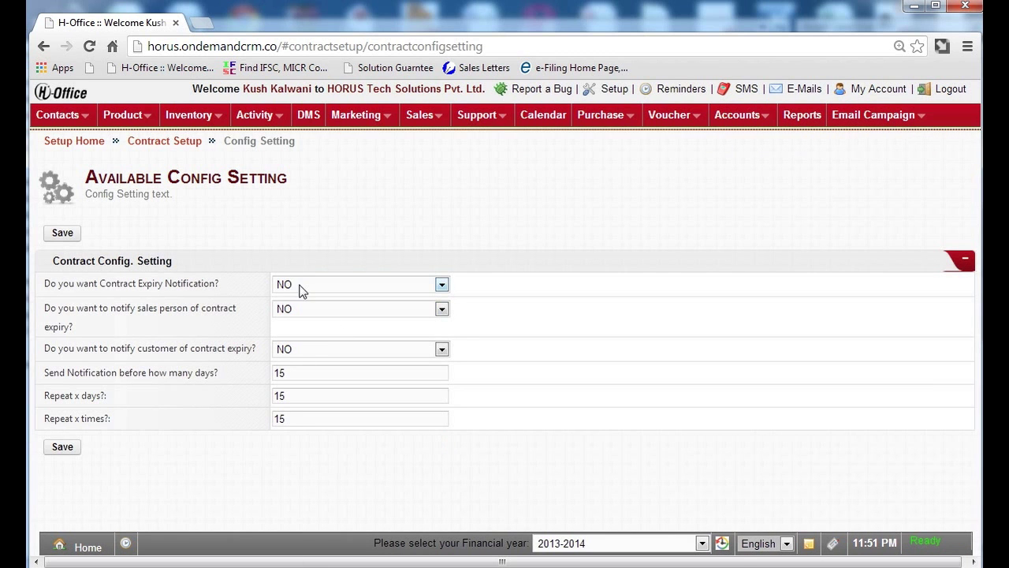
pyautogui.click(300, 288)
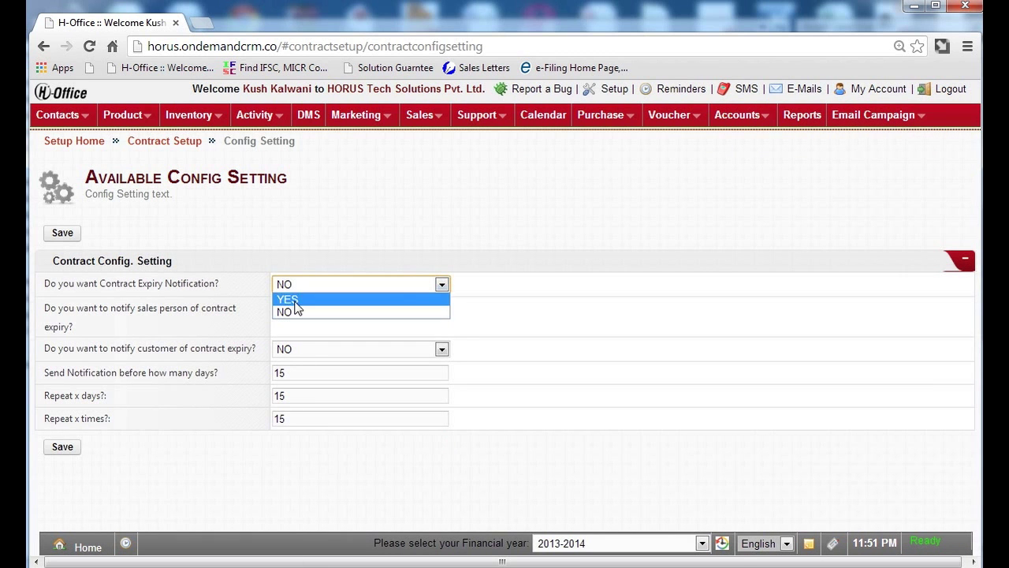
pyautogui.click(317, 309)
pyautogui.click(318, 329)
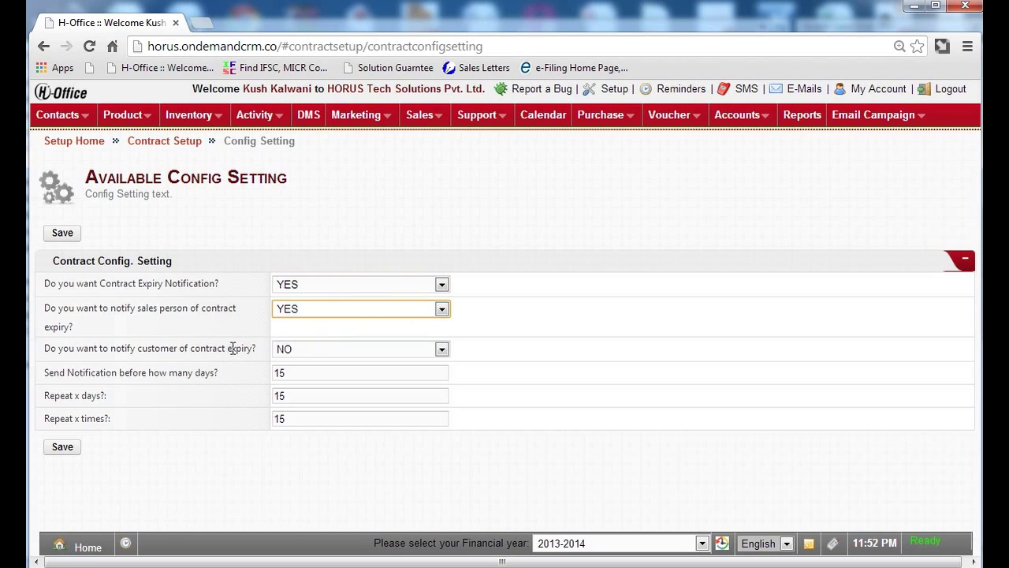
pyautogui.click(318, 354)
pyautogui.click(317, 364)
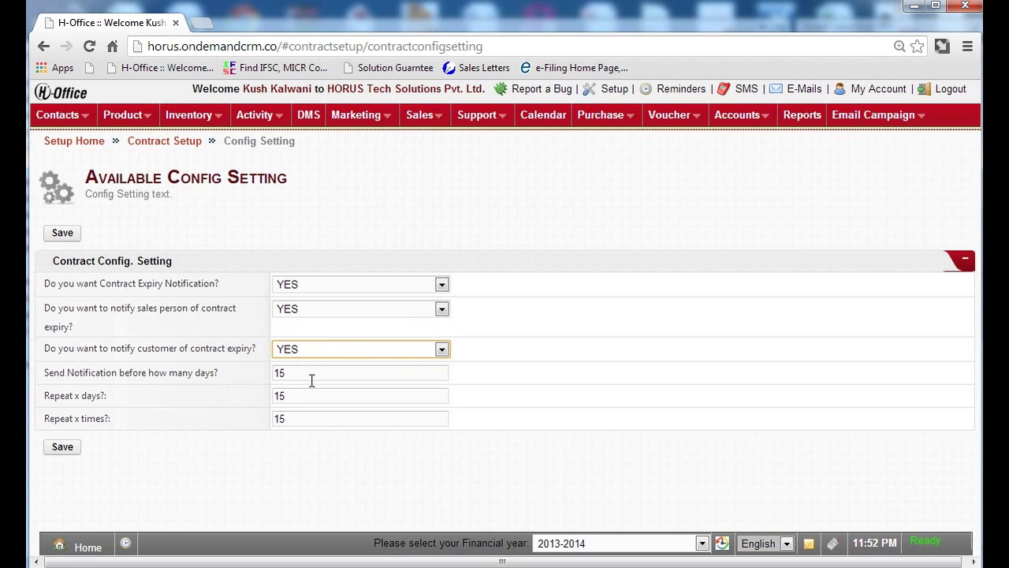
pyautogui.click(313, 374)
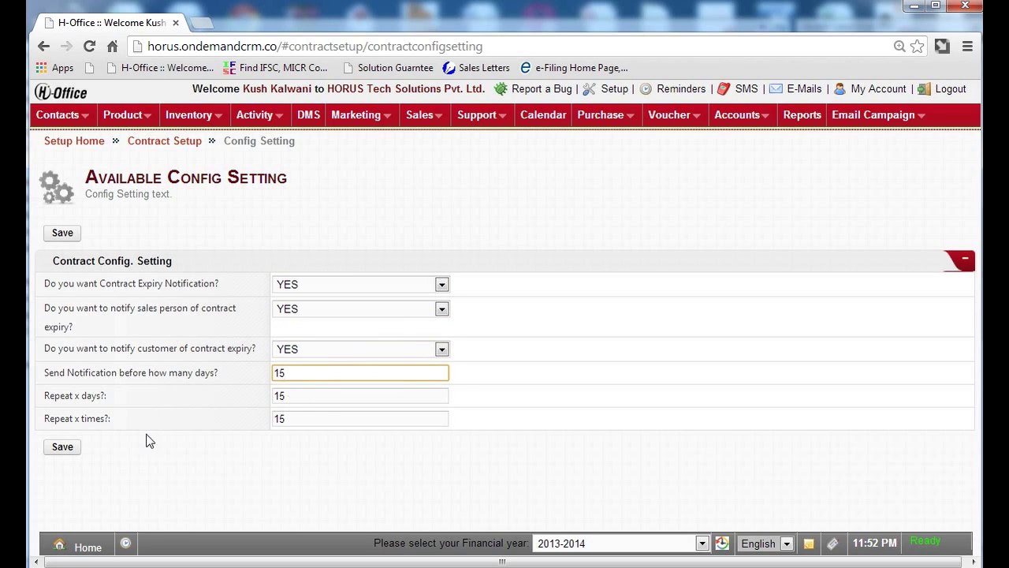
pyautogui.click(67, 448)
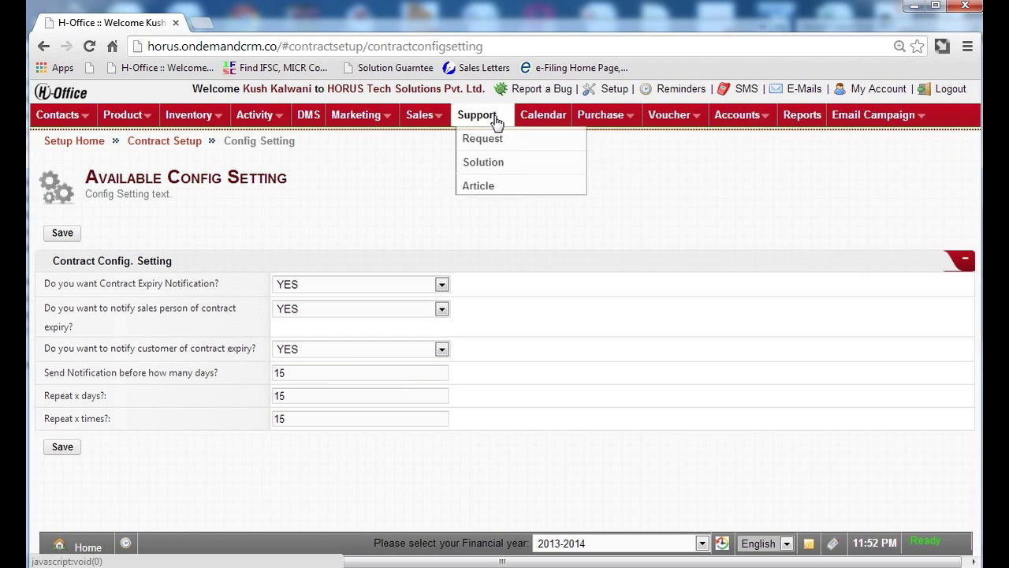
# - Open Support > Contracts, toggle the search options, and begin a new contract
pyautogui.click(495, 211)
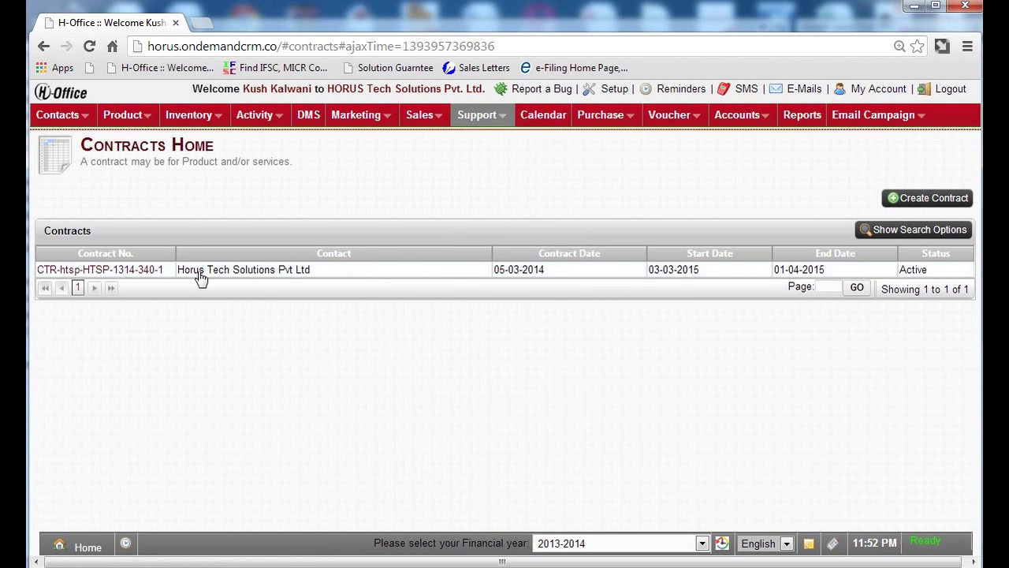
pyautogui.click(904, 229)
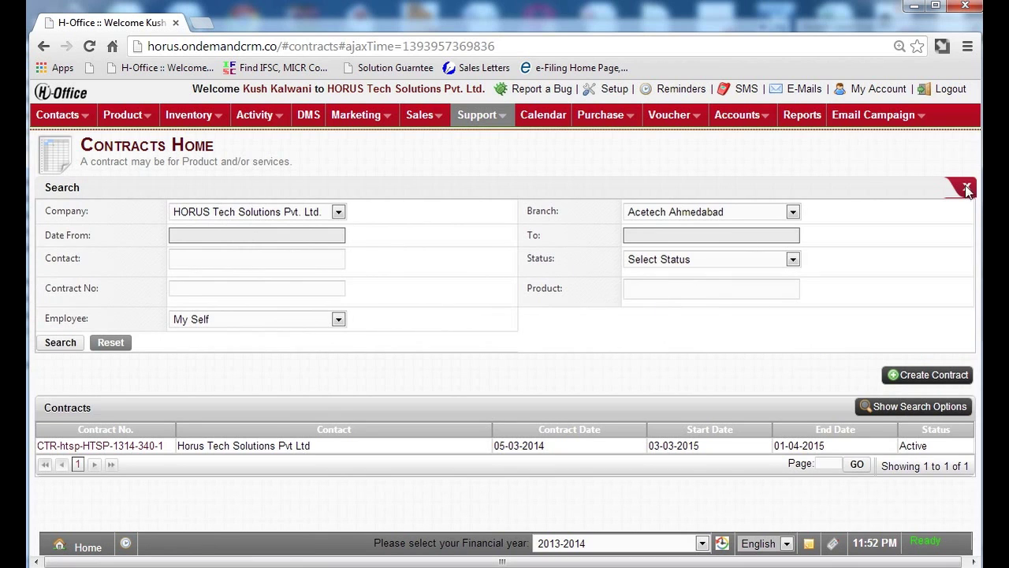
pyautogui.click(967, 187)
pyautogui.click(915, 198)
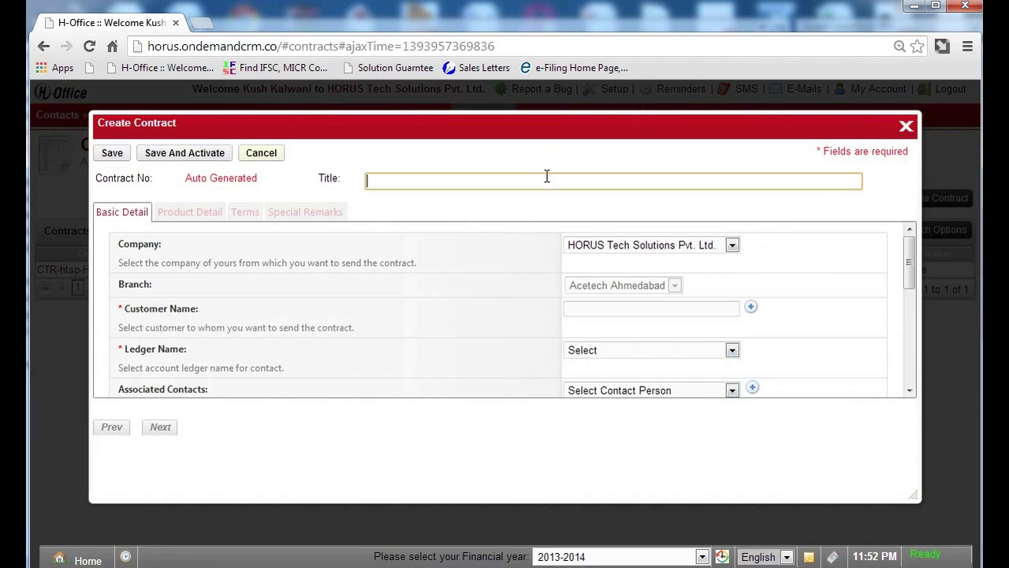
# - Set customer Horus Tech Solutions Pvt Ltd, an associated contact, and contract type Comprehensive AMC
pyautogui.click(633, 308)
pyautogui.write('horus')
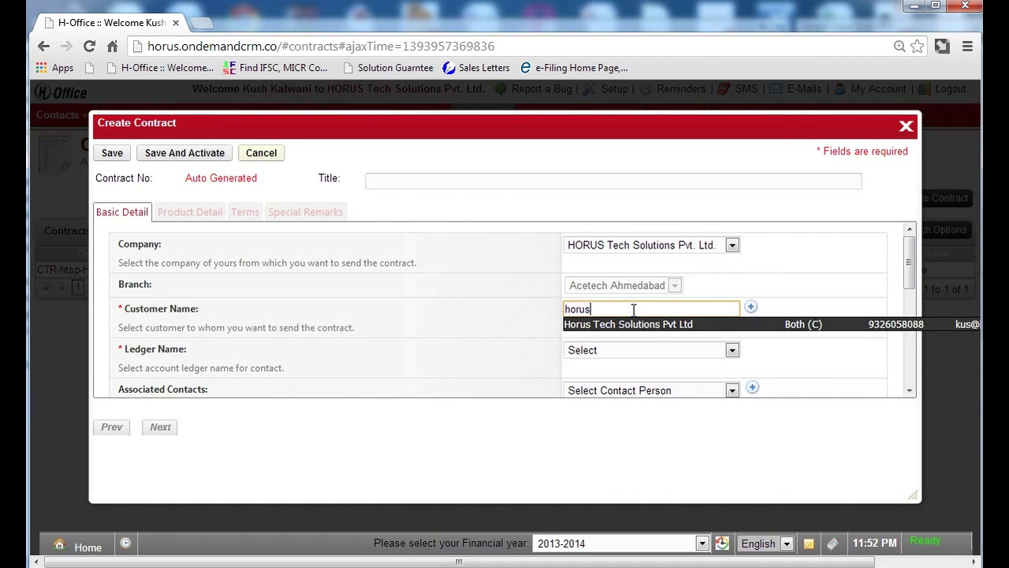
pyautogui.click(633, 324)
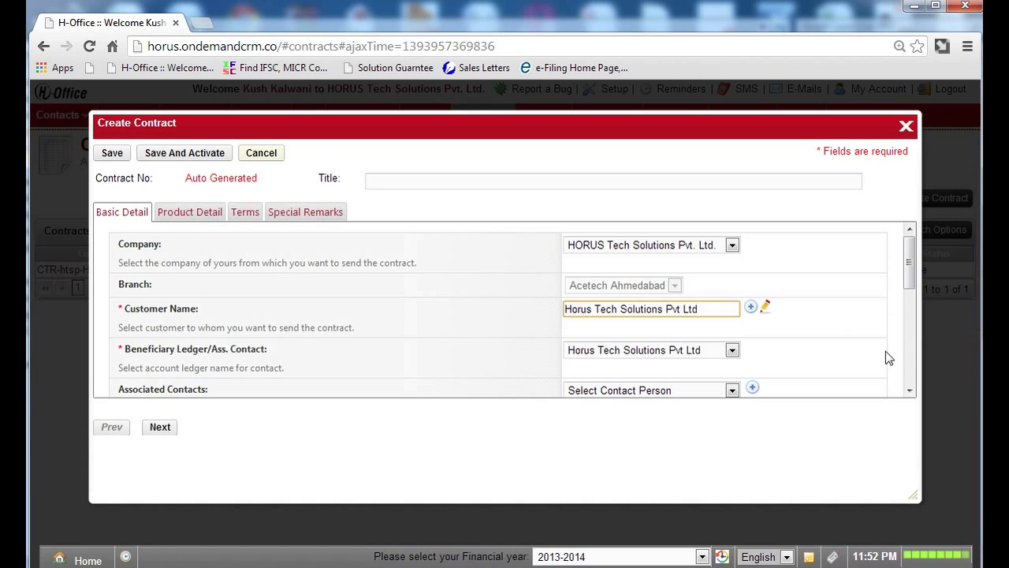
pyautogui.moveTo(912, 270)
pyautogui.mouseDown()
pyautogui.moveTo(912, 309)
pyautogui.moveTo(911, 268)
pyautogui.mouseUp()
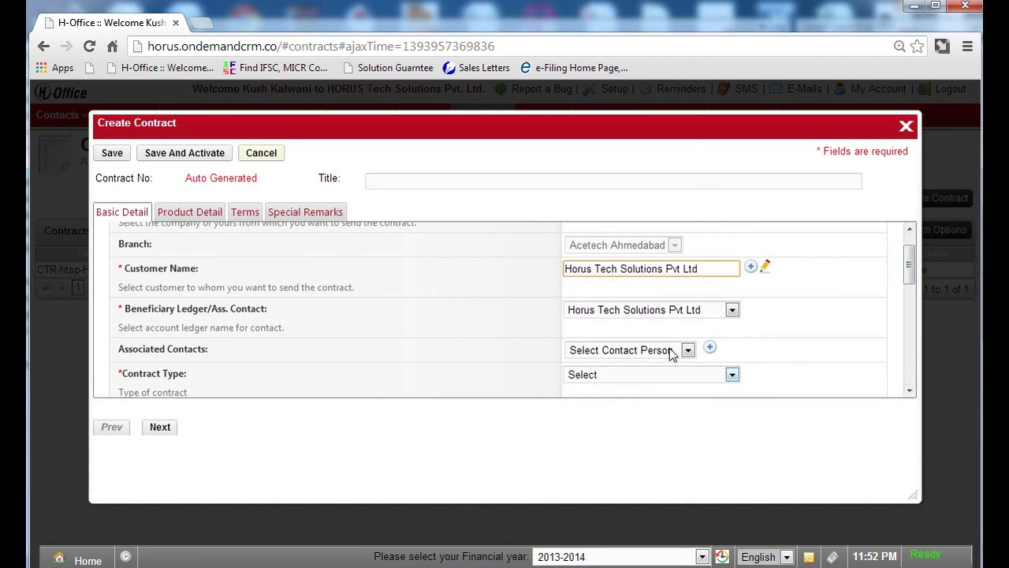
pyautogui.click(663, 349)
pyautogui.click(615, 297)
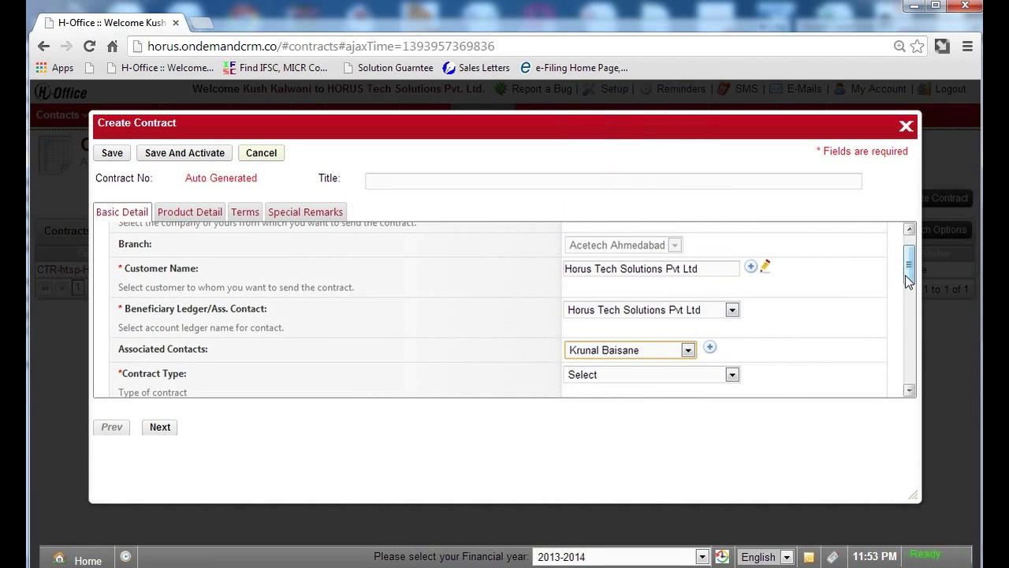
pyautogui.moveTo(908, 270); pyautogui.dragTo(911, 309)
pyautogui.click(668, 321)
pyautogui.click(659, 359)
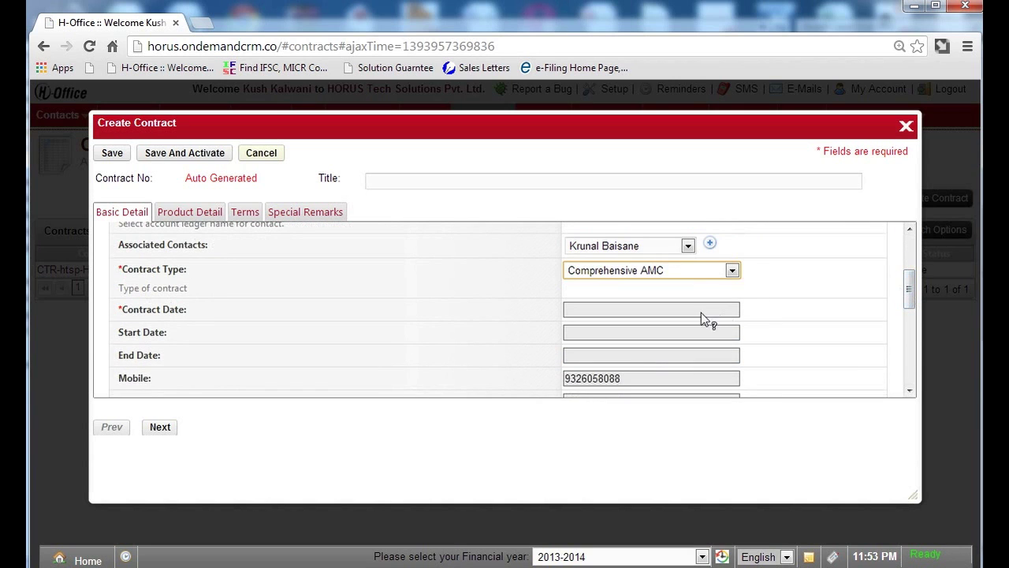
# - Set contract date 05-03-2014, start date 01-04-2014 and end date 31-03-2015
pyautogui.click(699, 308)
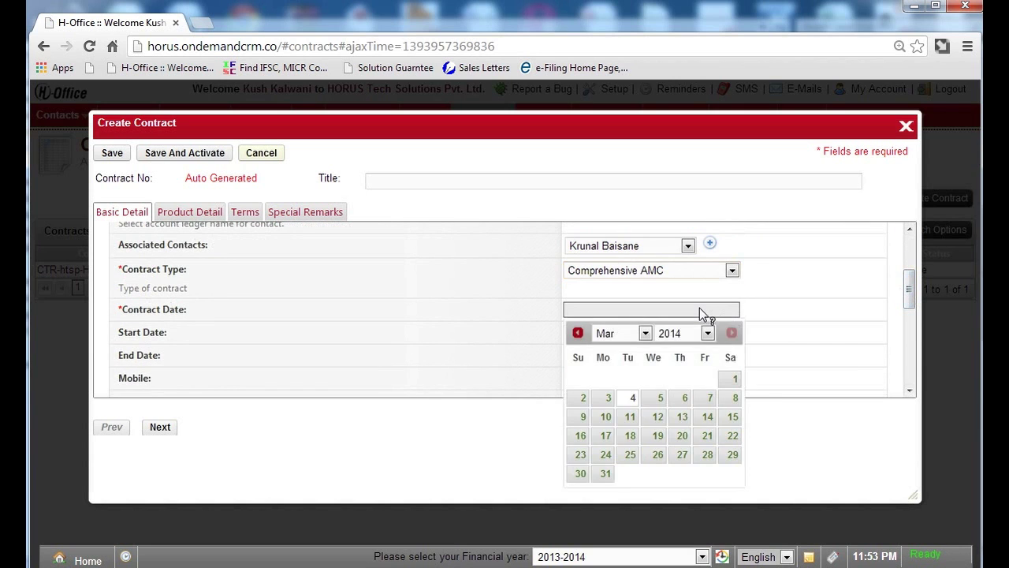
pyautogui.click(658, 399)
pyautogui.scroll(-1, 914, 291)
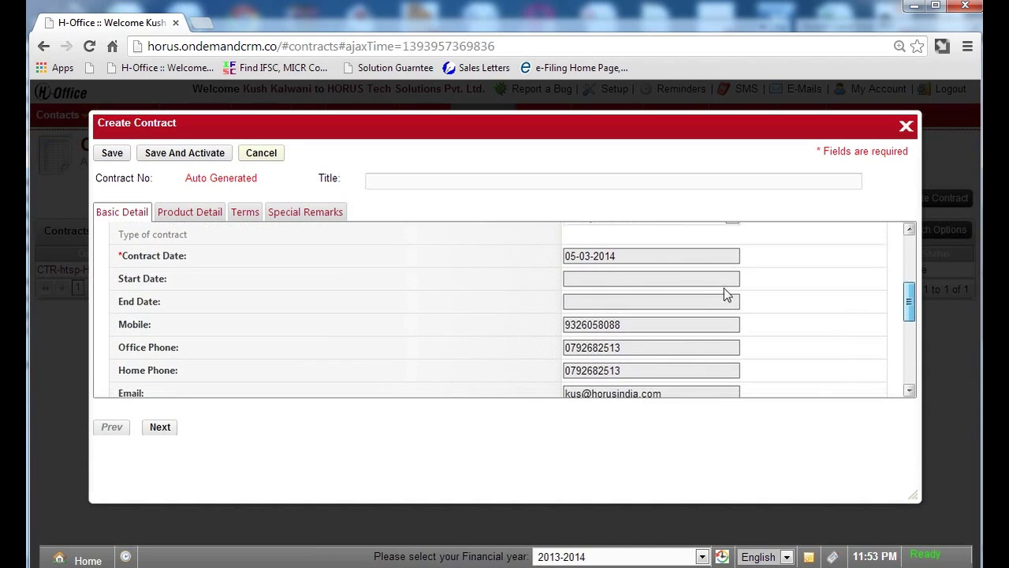
pyautogui.click(708, 278)
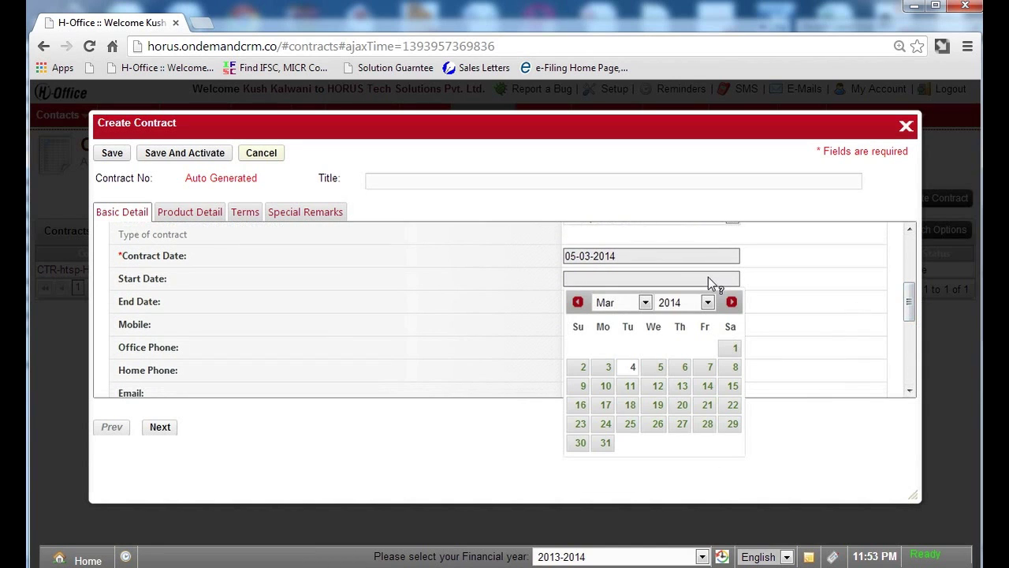
pyautogui.click(612, 302)
pyautogui.click(613, 355)
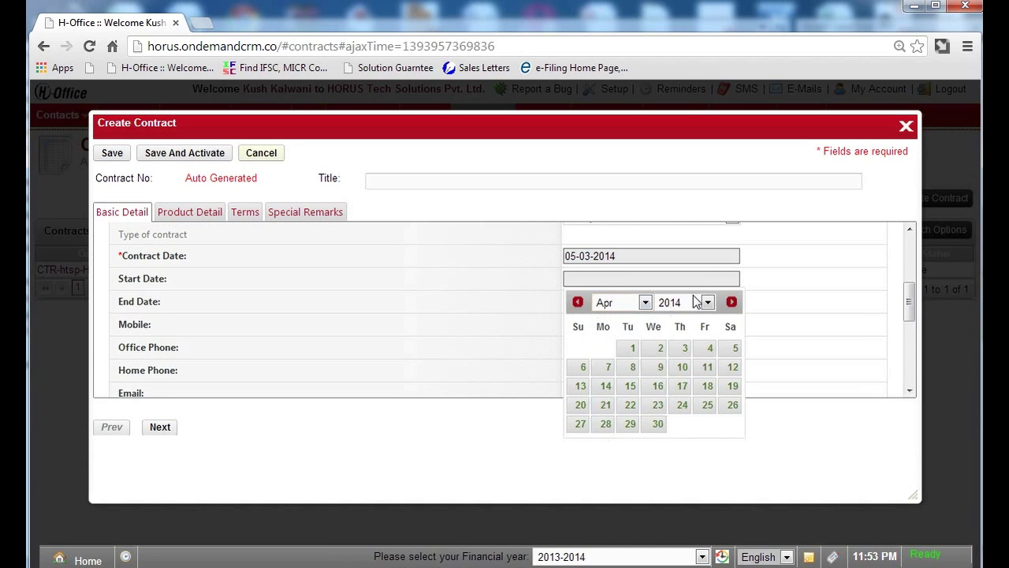
pyautogui.click(631, 348)
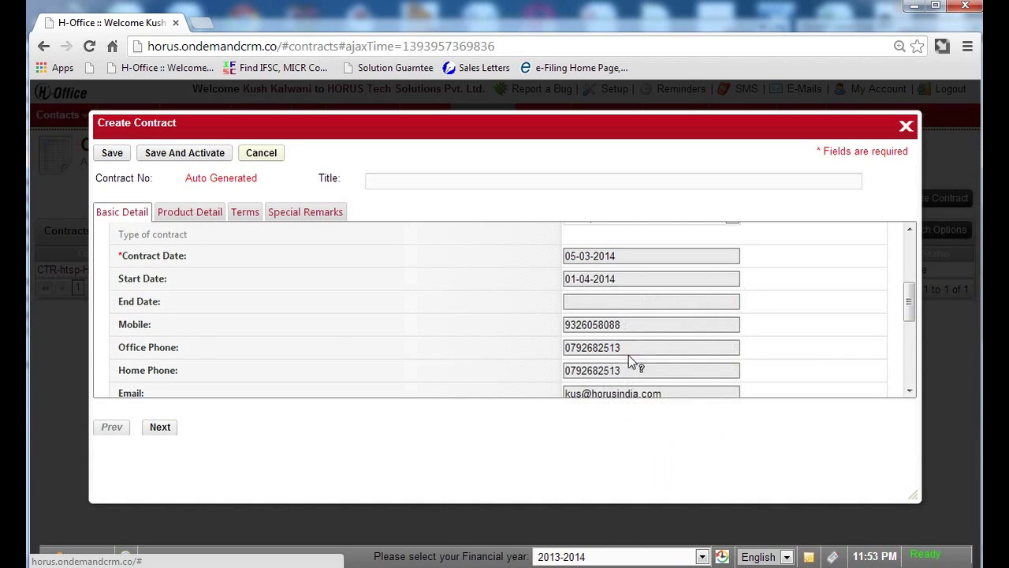
pyautogui.click(609, 301)
pyautogui.click(703, 326)
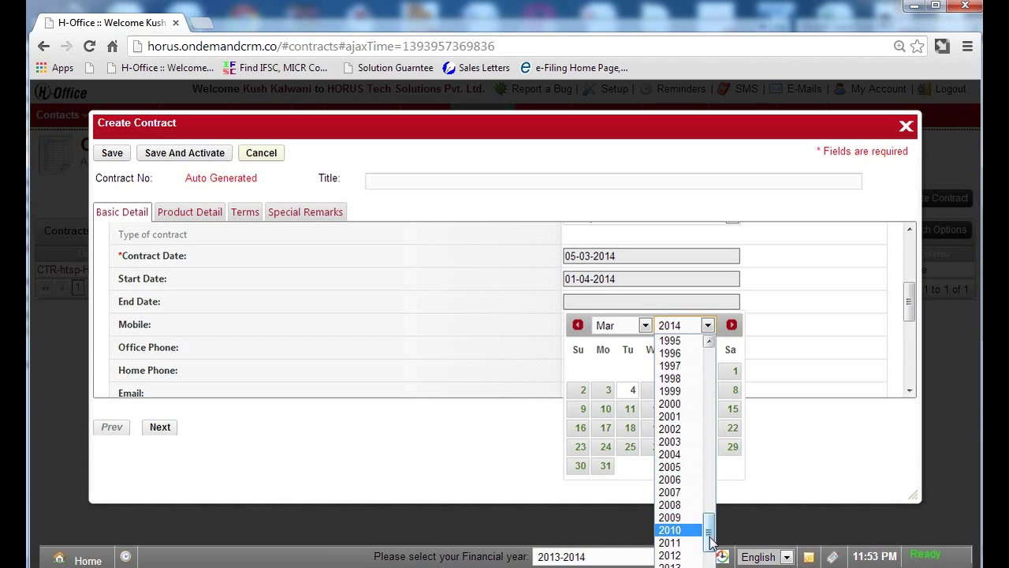
pyautogui.scroll(-3, 678, 524)
pyautogui.click(670, 492)
pyautogui.click(635, 451)
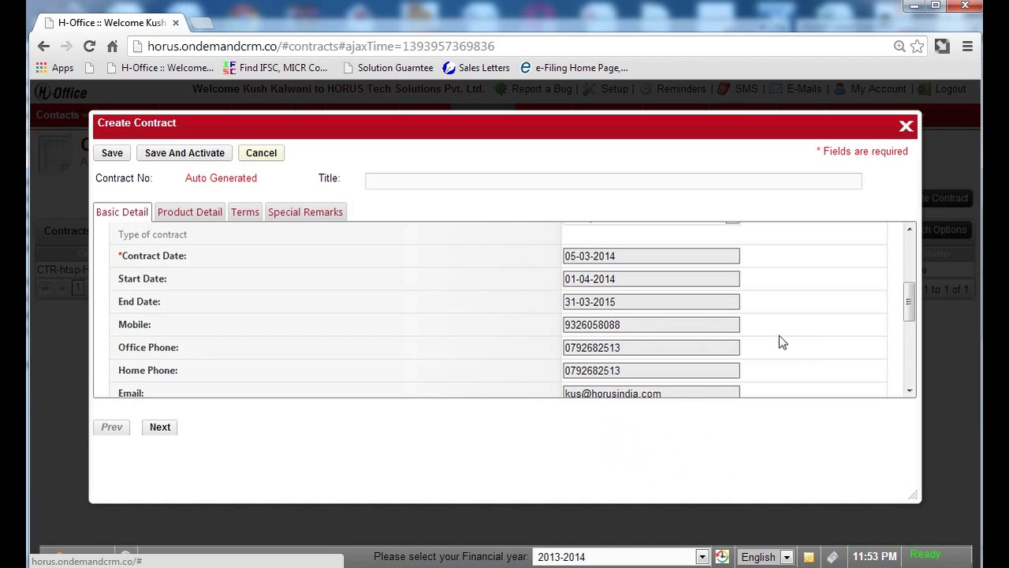
# - Set 2 free services, location type Both, and include the Corporate Office address
pyautogui.moveTo(910, 331); pyautogui.dragTo(912, 355)
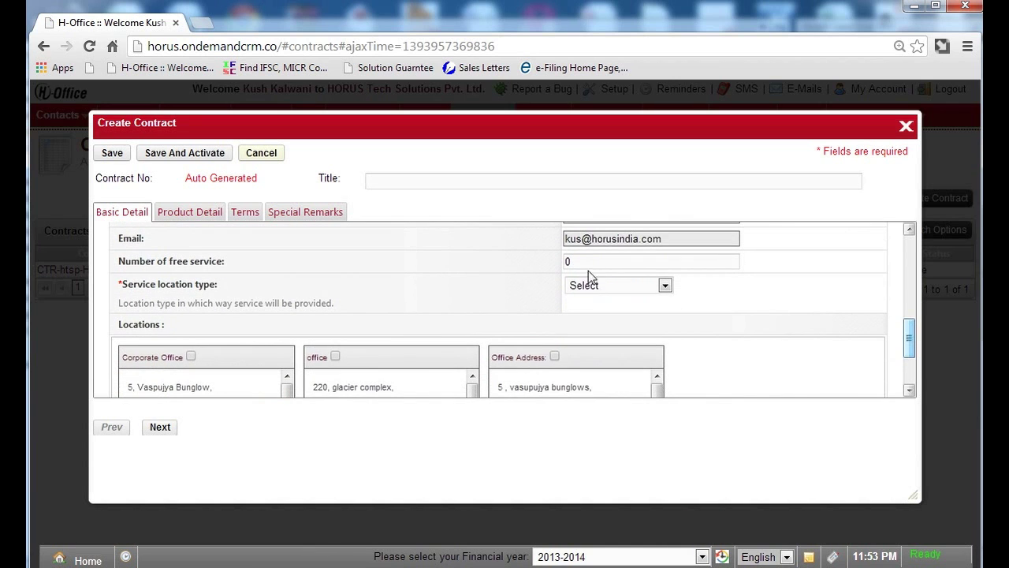
pyautogui.click(587, 263)
pyautogui.write('2')
pyautogui.click(601, 287)
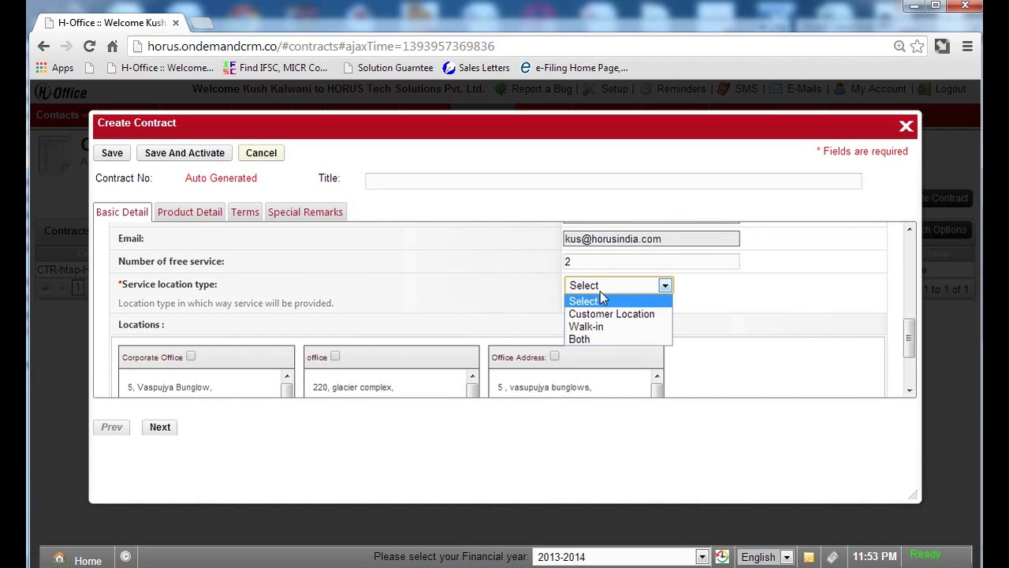
pyautogui.click(601, 339)
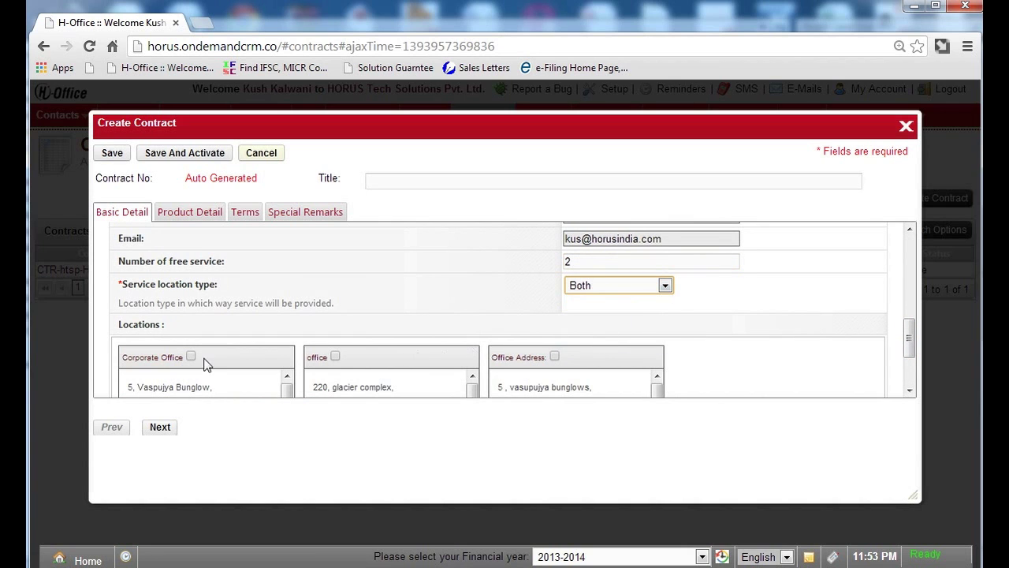
pyautogui.moveTo(909, 337); pyautogui.dragTo(909, 355)
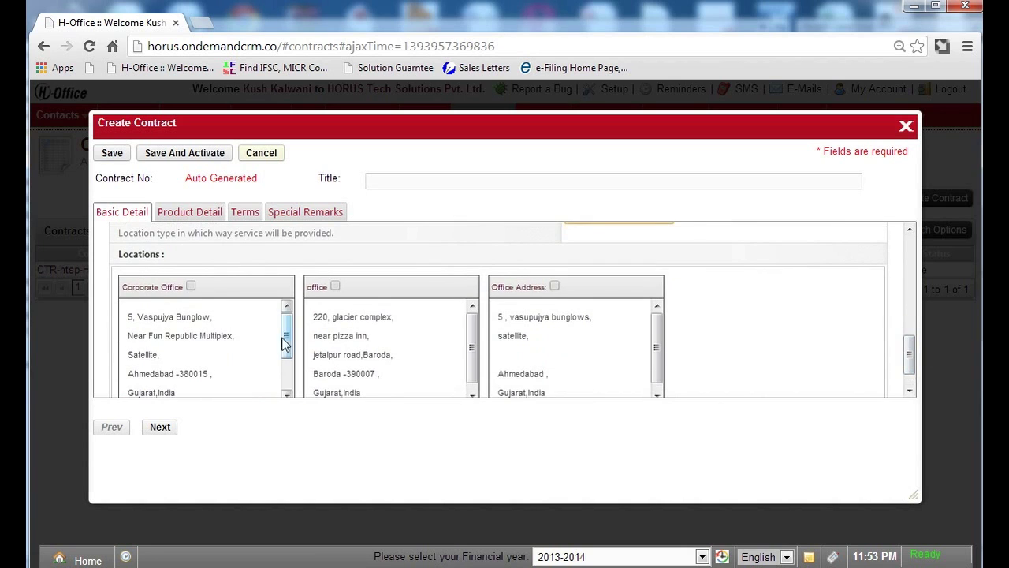
pyautogui.click(191, 285)
# - Add Amazing H-Office as the covered product and fill in its AMC parts
pyautogui.click(160, 426)
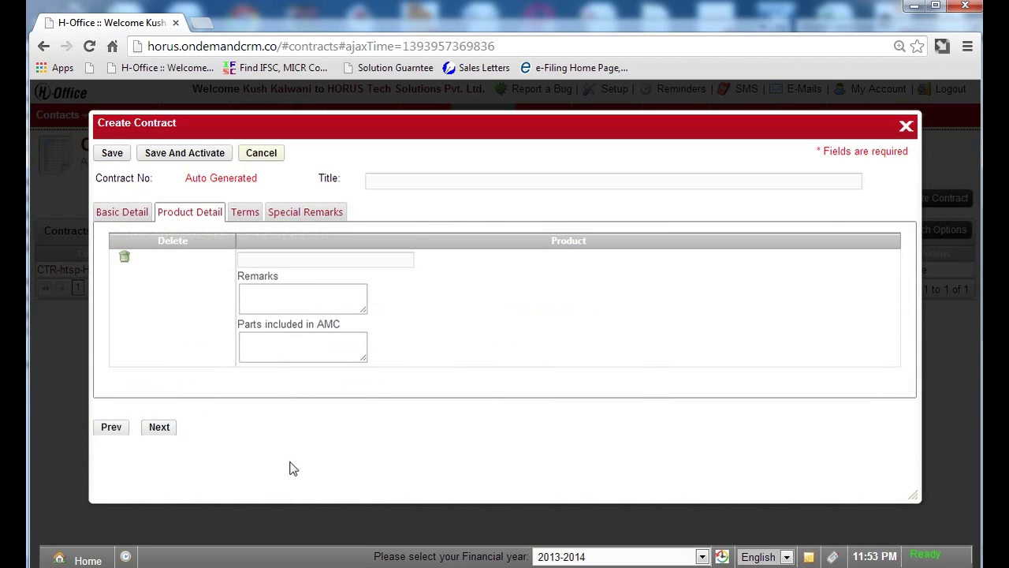
pyautogui.click(265, 261)
pyautogui.write('amazin')
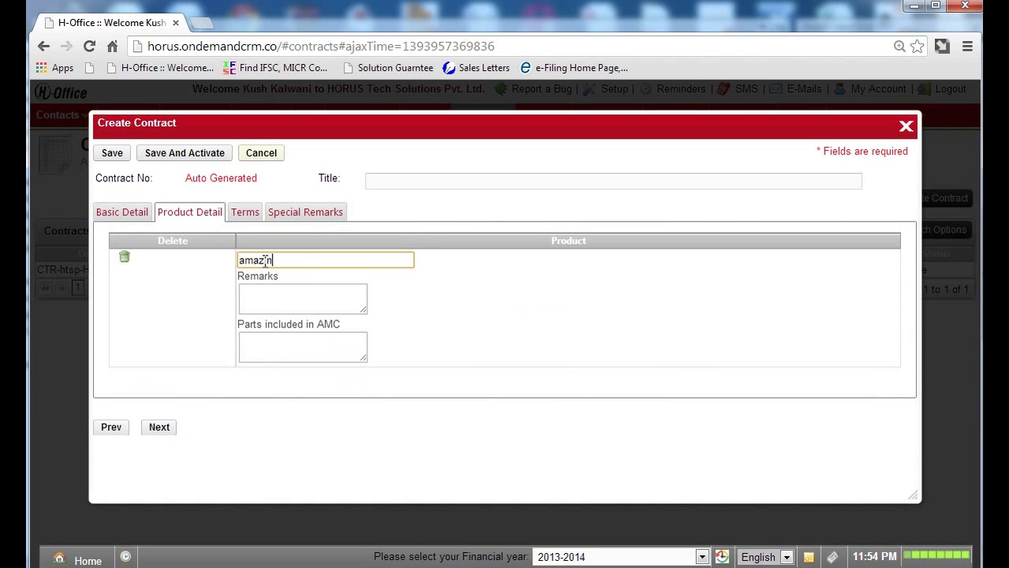
pyautogui.write('g h-')
pyautogui.click(323, 273)
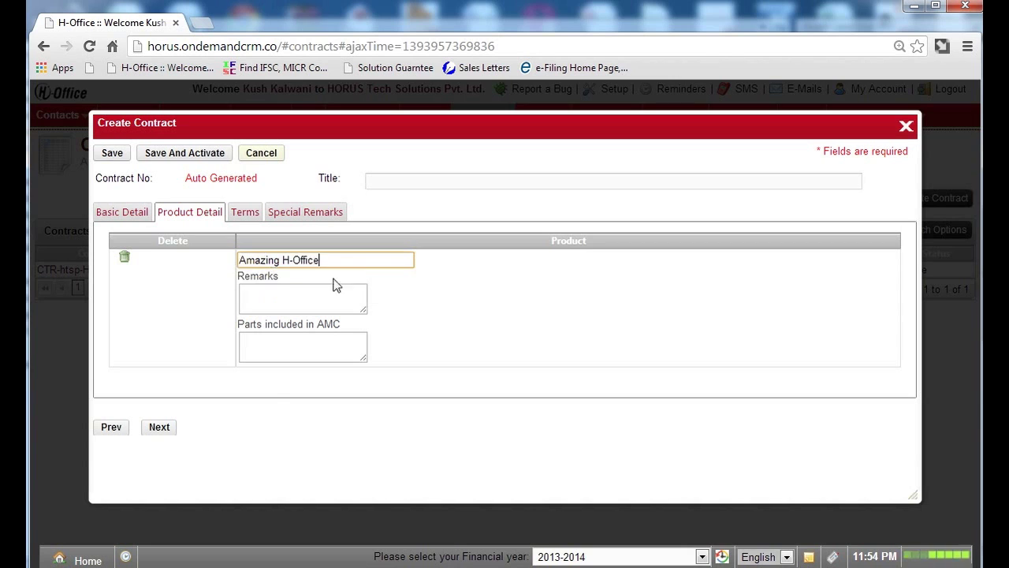
pyautogui.click(289, 288)
pyautogui.click(274, 356)
pyautogui.write('123456')
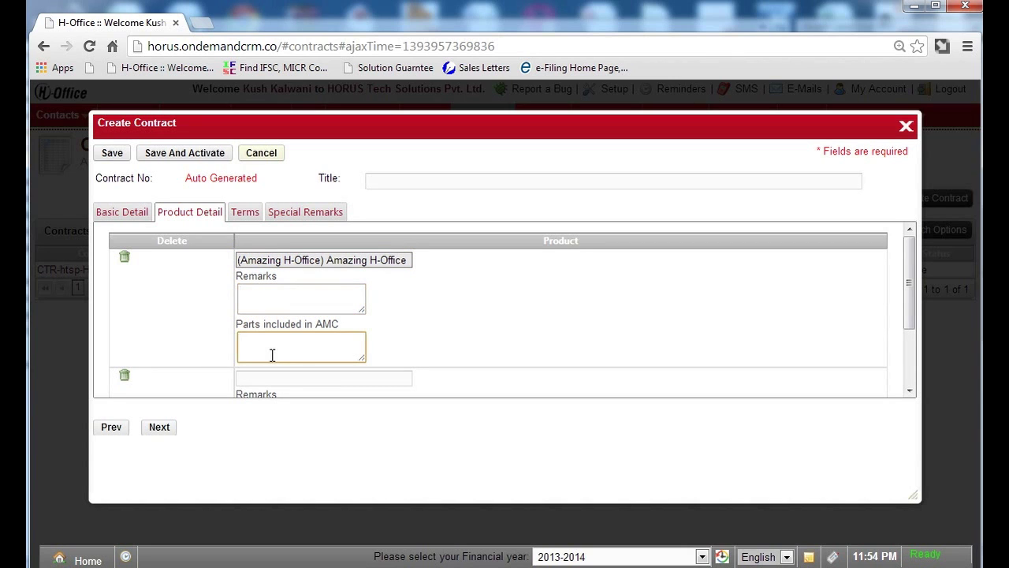
# - Apply Standard AMC Terms, visit Special Remarks, and save and activate the contract
pyautogui.click(244, 211)
pyautogui.click(429, 246)
pyautogui.click(431, 274)
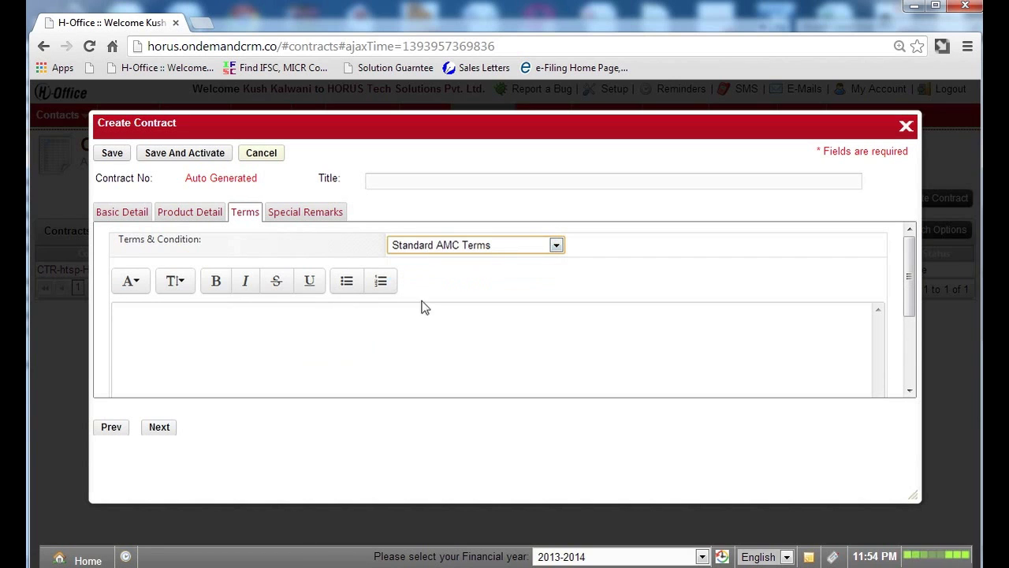
pyautogui.click(307, 211)
pyautogui.click(326, 287)
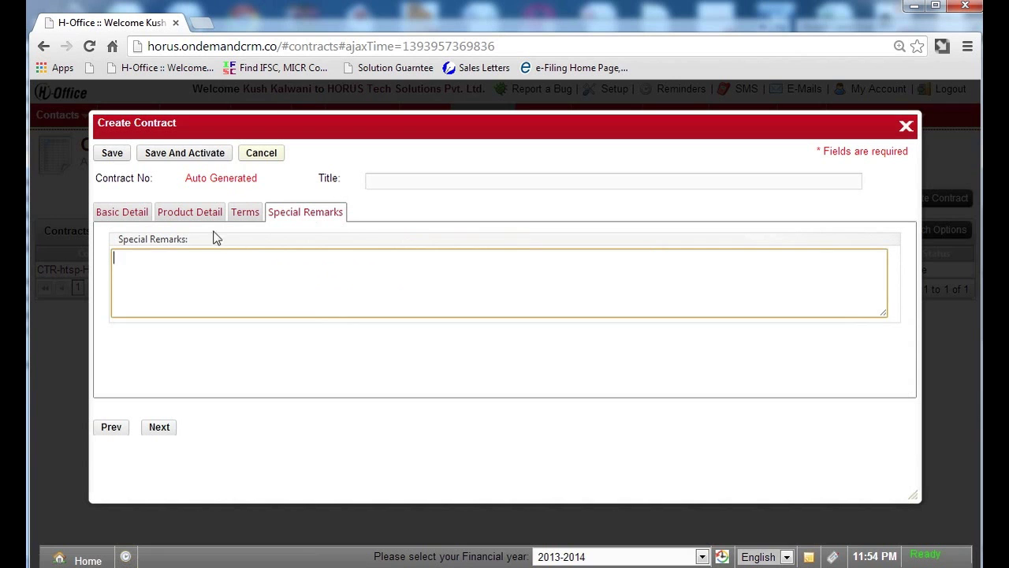
pyautogui.click(157, 155)
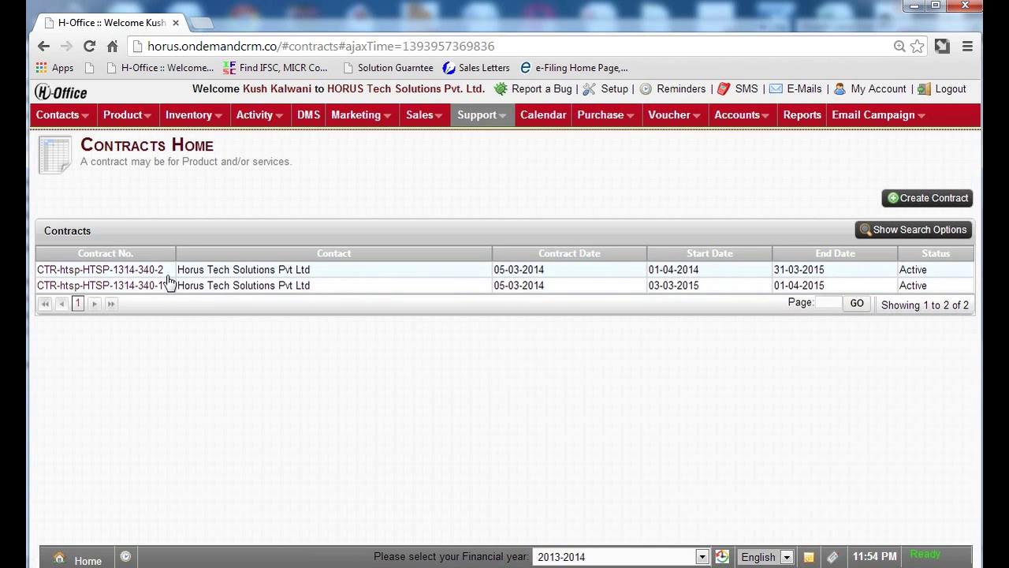
# - Print contract CTR-htsp-HTSP-1314-340-2 in My AMC Format, save the Word file and open it
pyautogui.click(142, 270)
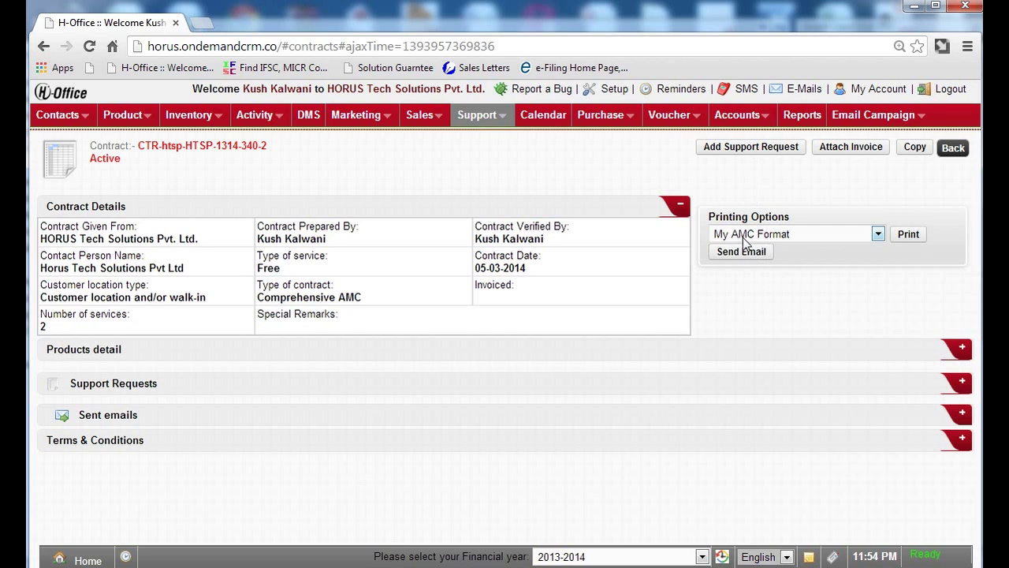
pyautogui.click(906, 234)
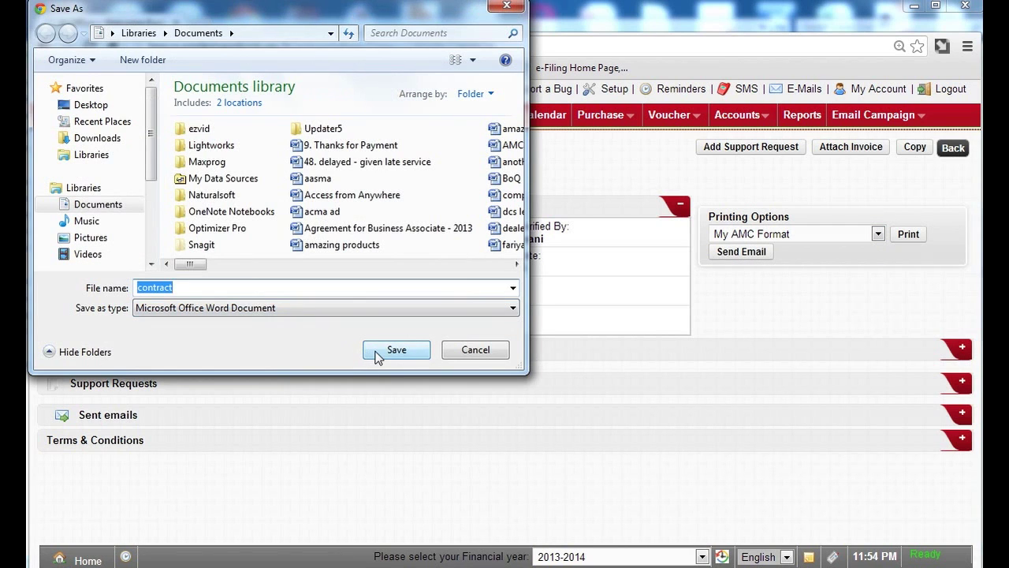
pyautogui.click(376, 353)
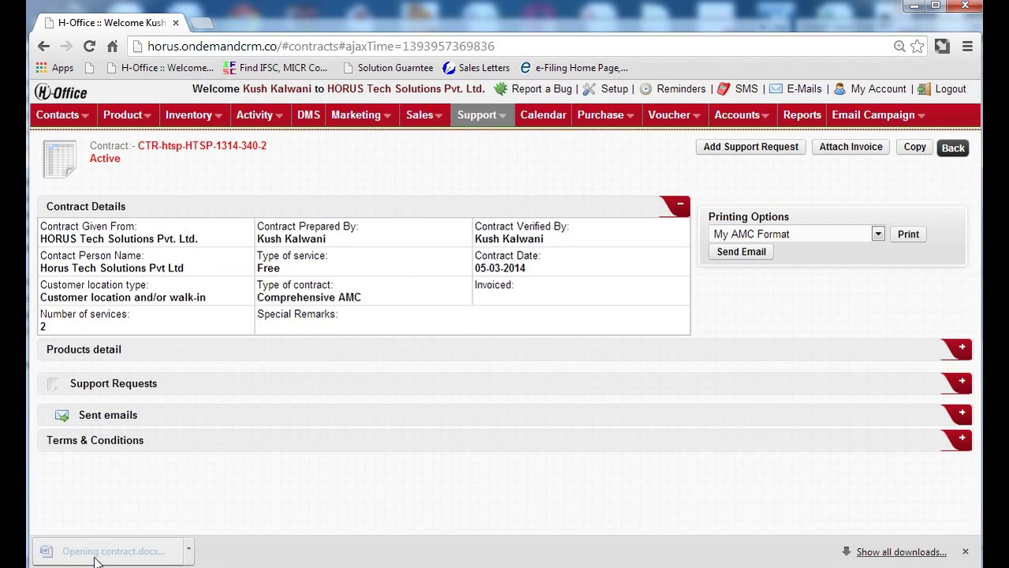
pyautogui.click(91, 550)
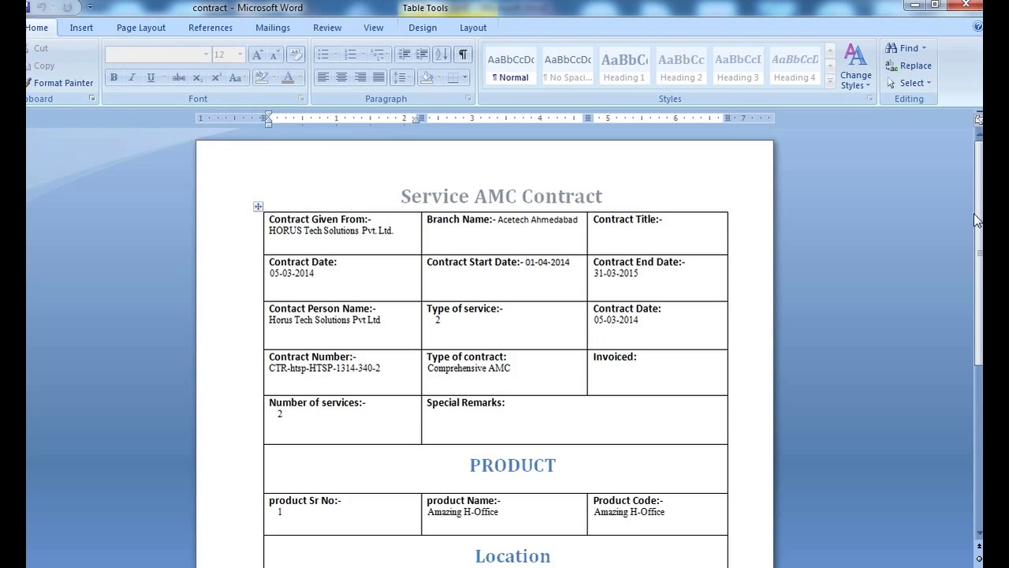
# - Scroll through the generated Service AMC Contract document in Word
pyautogui.moveTo(977, 220); pyautogui.dragTo(838, 399)
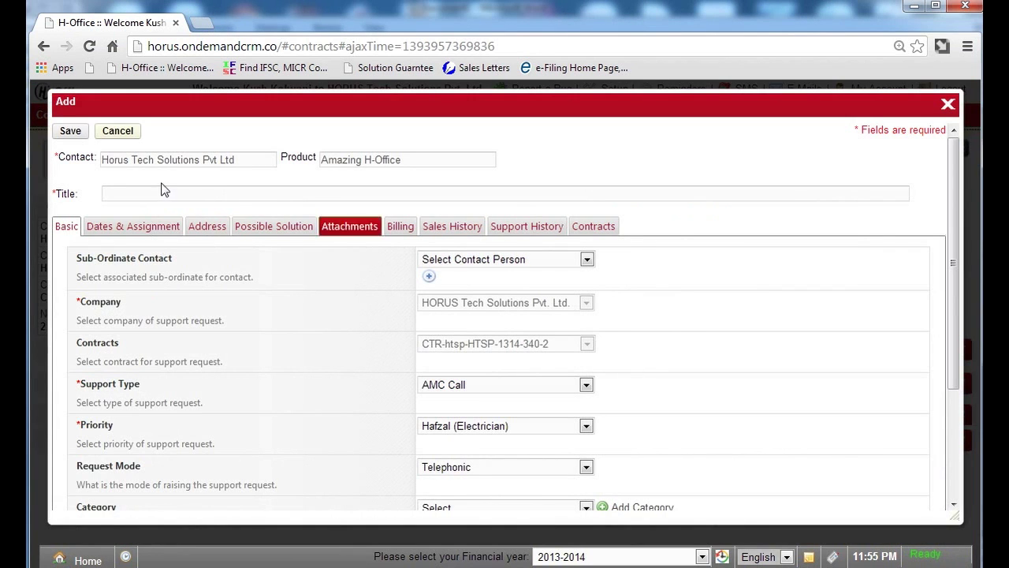
# - Check the new support request's Contracts tab, cancel it, and expand the contract's Support Requests section
pyautogui.click(507, 260)
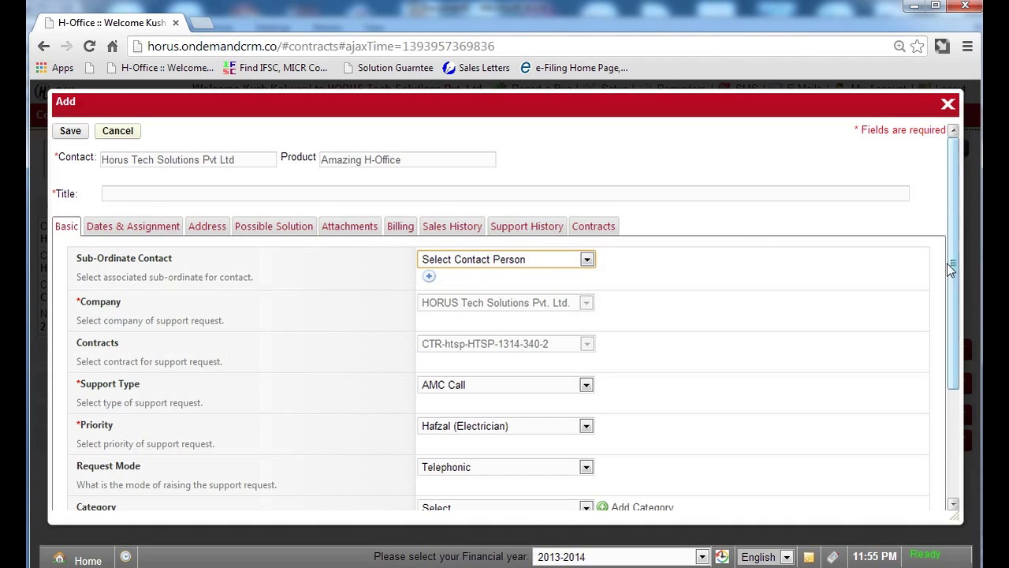
pyautogui.moveTo(953, 323); pyautogui.dragTo(950, 402)
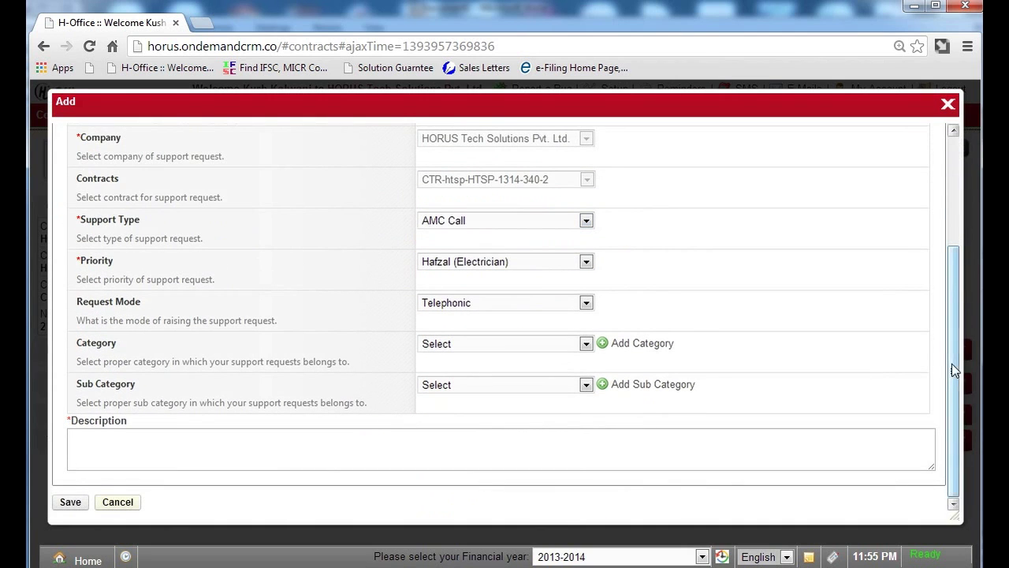
pyautogui.moveTo(952, 367); pyautogui.dragTo(952, 203)
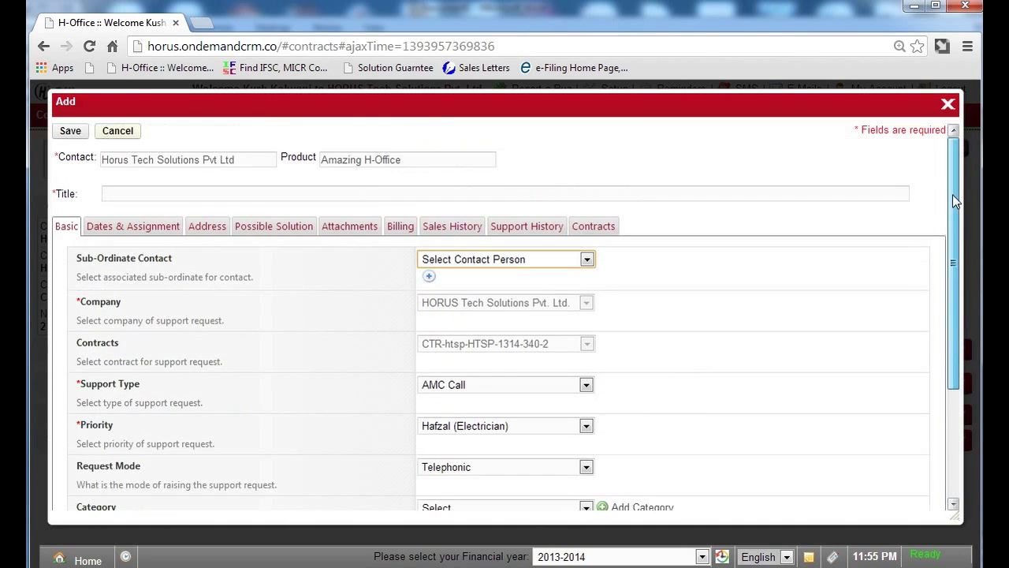
pyautogui.click(593, 226)
pyautogui.click(125, 329)
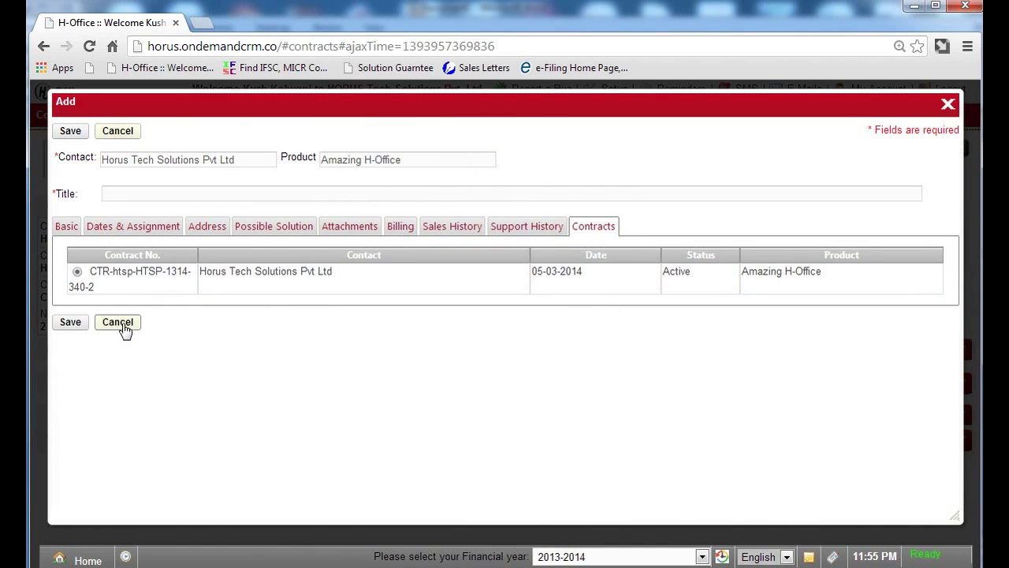
pyautogui.click(129, 394)
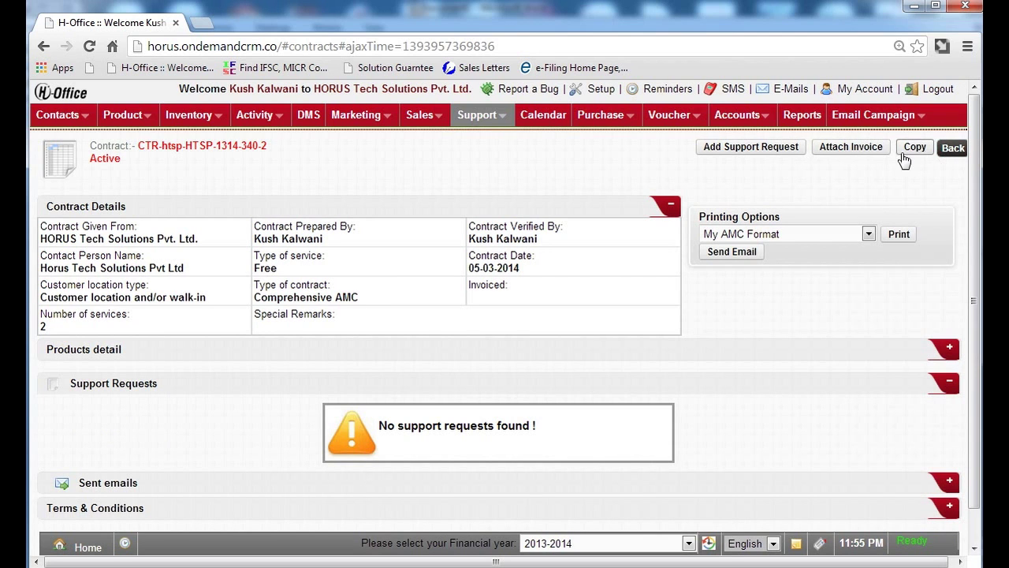
# - Search contacts for 'horus', open Horus Tech Solutions Pvt Ltd and expand its contracts 340-2 and 340-1
pyautogui.click(67, 139)
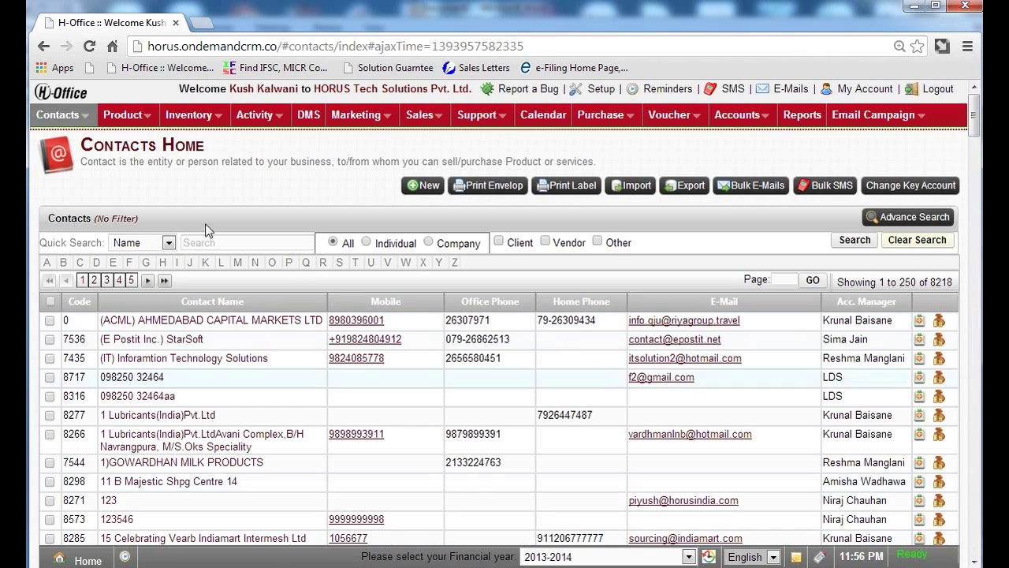
pyautogui.click(213, 242)
pyautogui.write('horus')
pyautogui.press('Return')
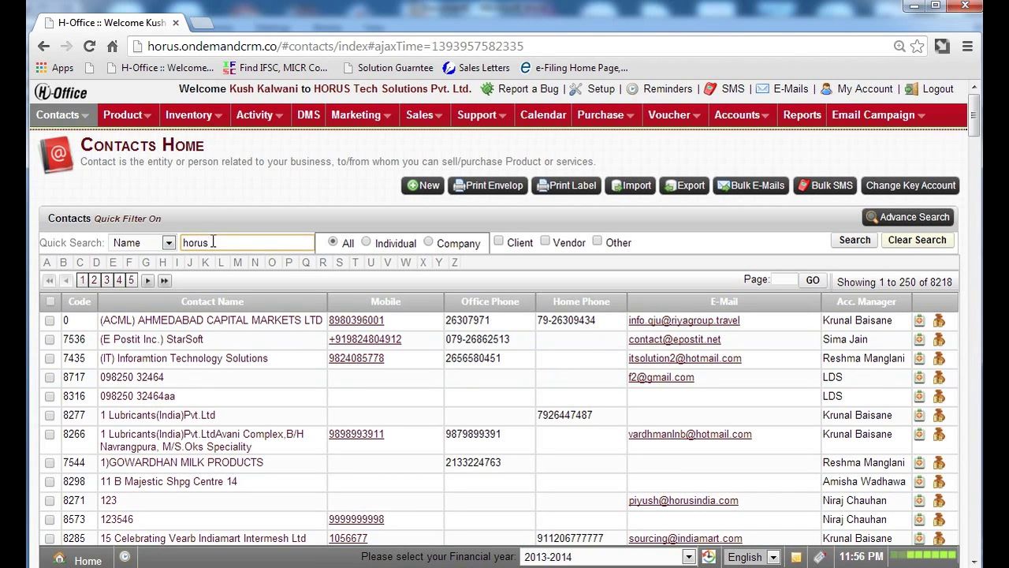
pyautogui.click(180, 323)
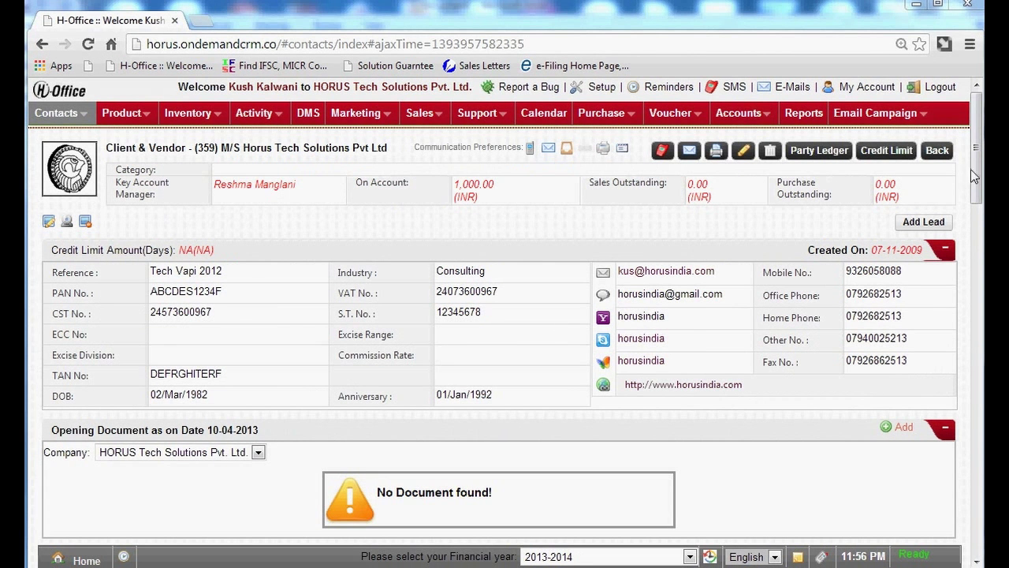
pyautogui.moveTo(975, 177); pyautogui.dragTo(980, 539)
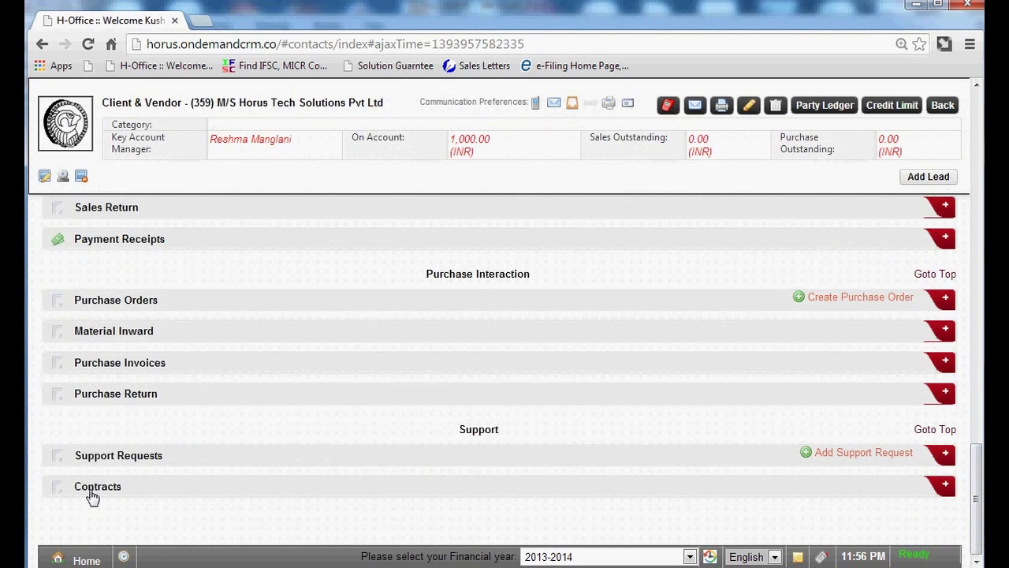
pyautogui.click(92, 493)
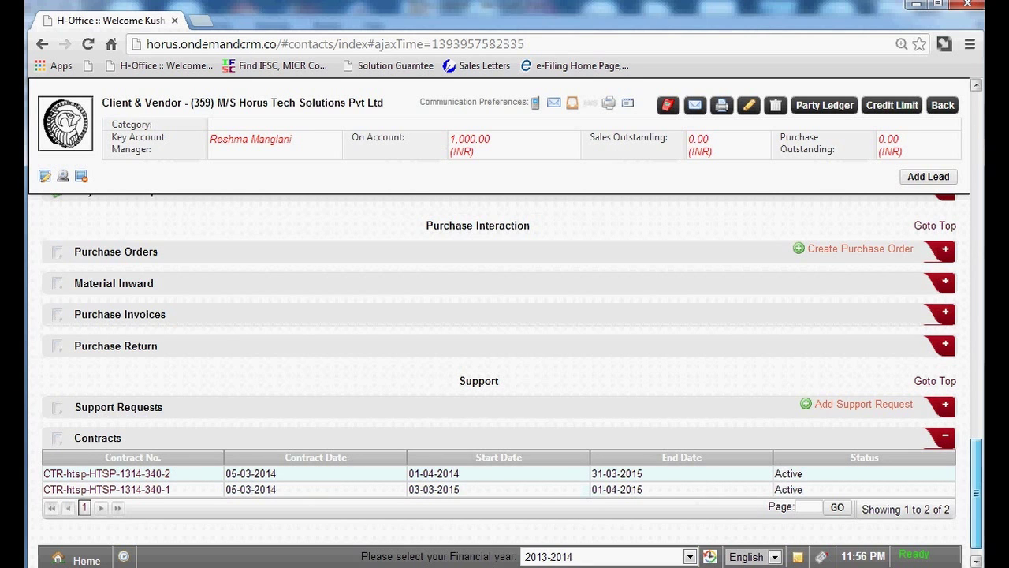
pyautogui.moveTo(976, 489); pyautogui.dragTo(976, 126)
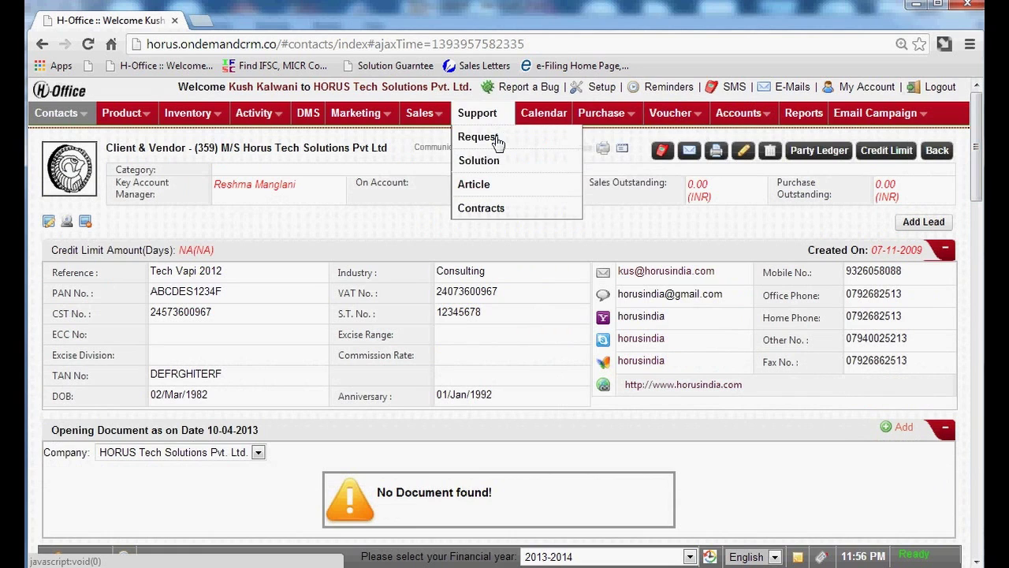
# - Add a support request with contact Horus Tech Solutions Pvt Ltd and contract CTR-htsp-HTSP-1314-340-2
pyautogui.click(494, 138)
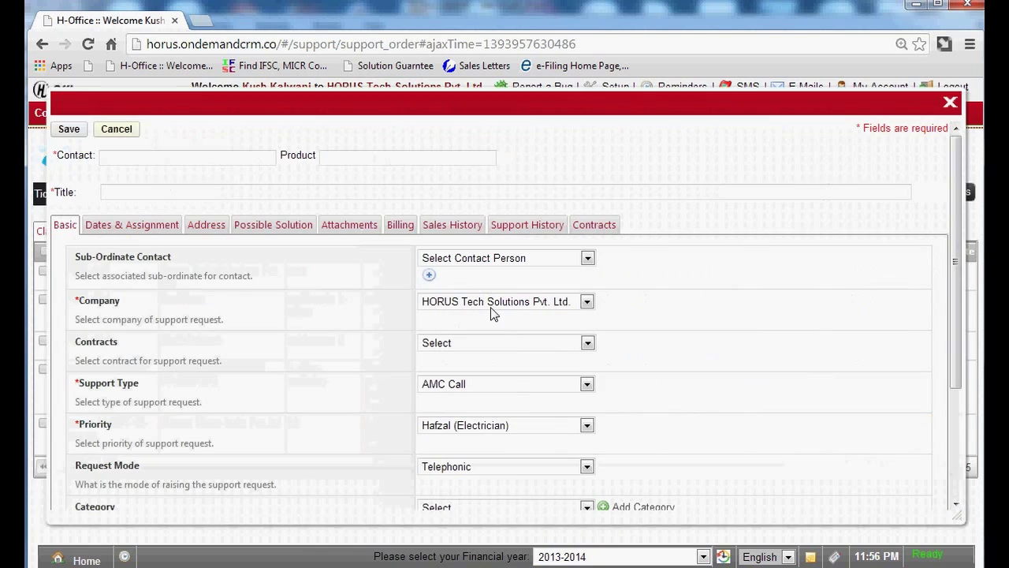
pyautogui.click(155, 163)
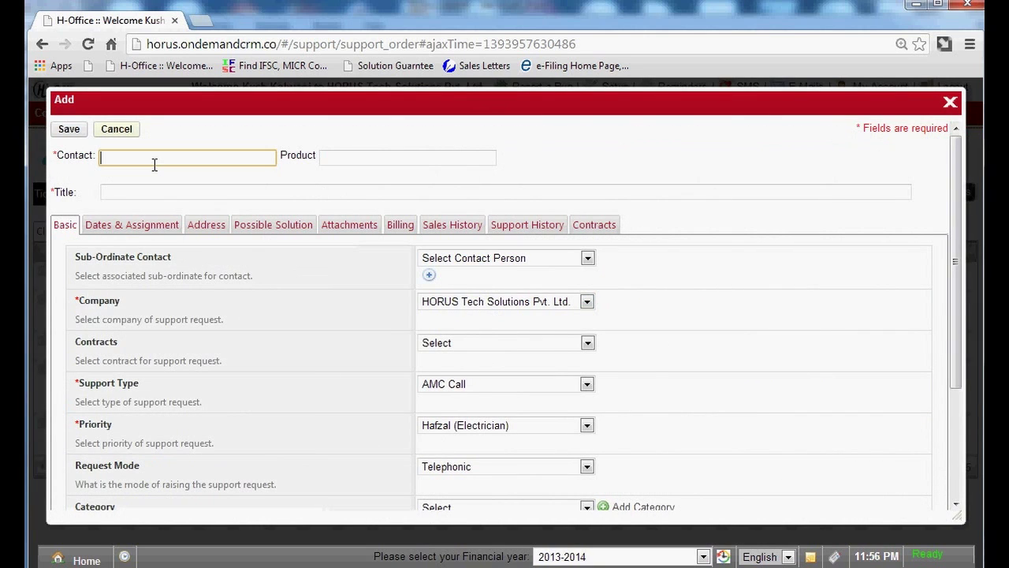
pyautogui.write('horus')
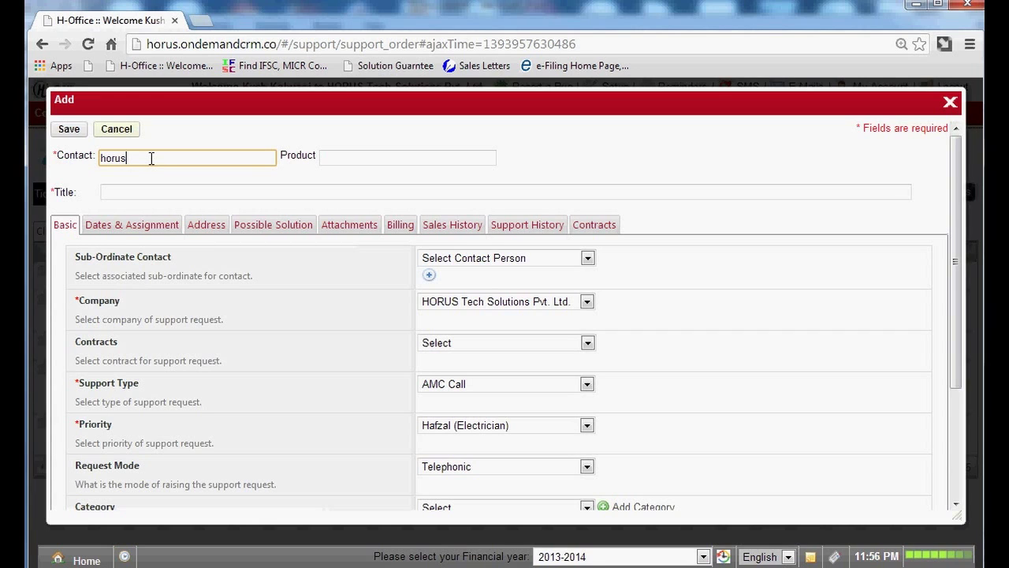
pyautogui.click(158, 172)
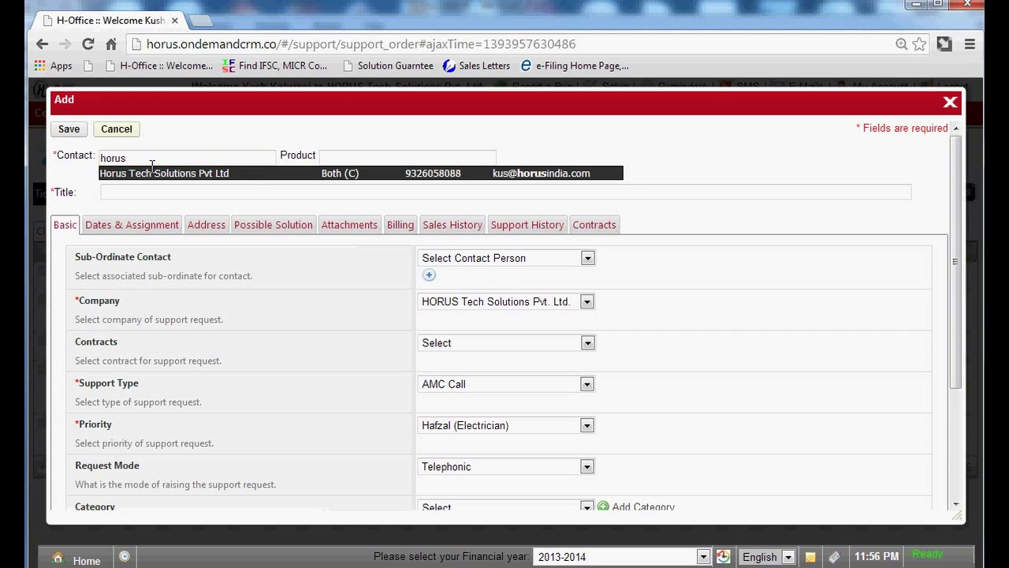
pyautogui.click(598, 230)
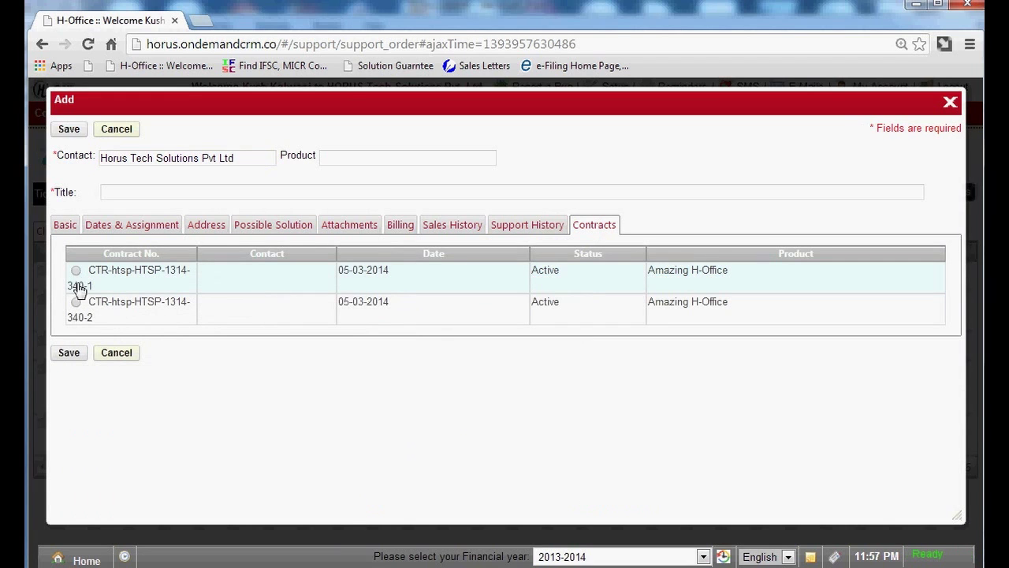
pyautogui.click(75, 302)
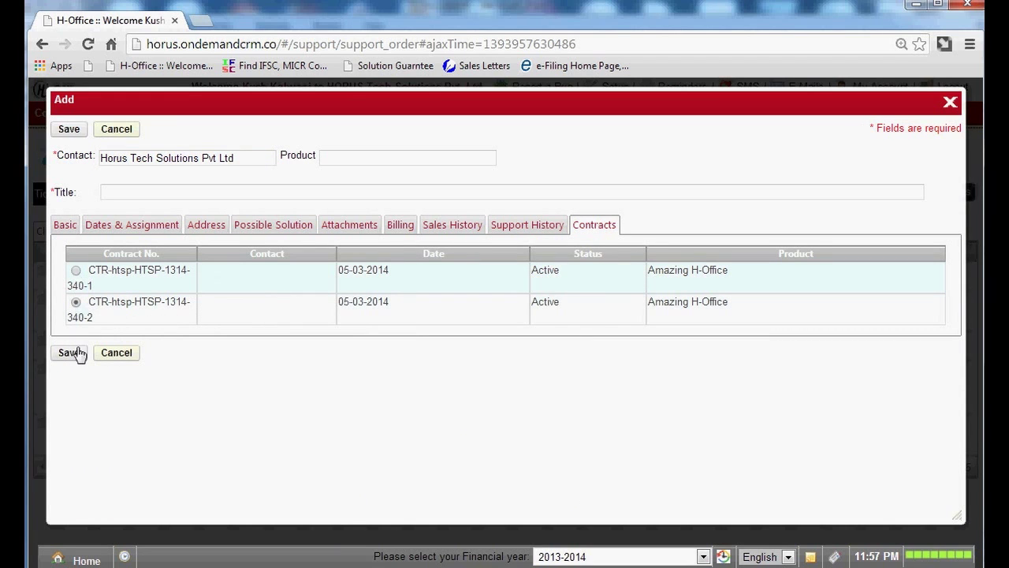
# - Cancel the Add support request form, returning to the five-entry Support Request list
pyautogui.click(110, 132)
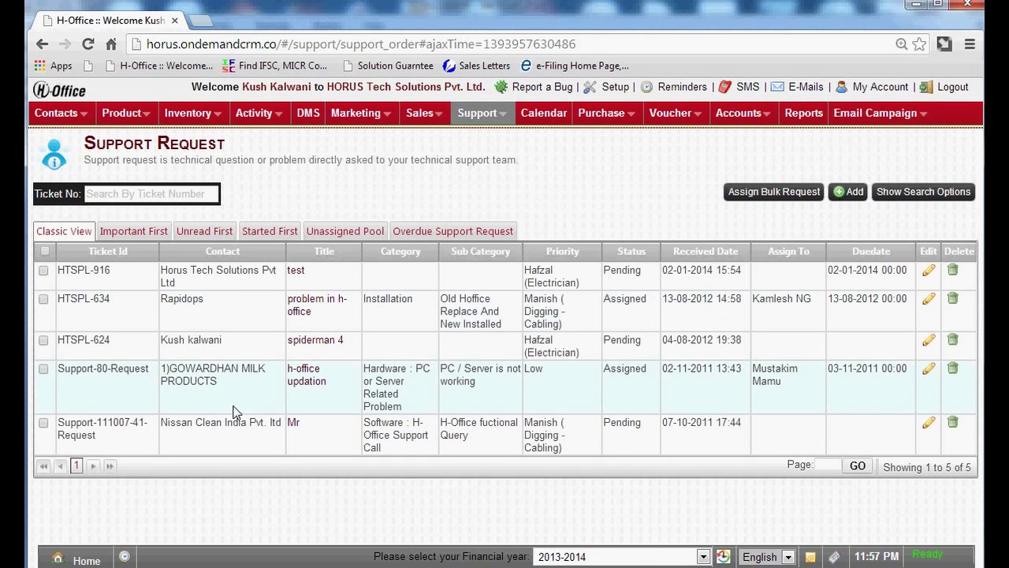